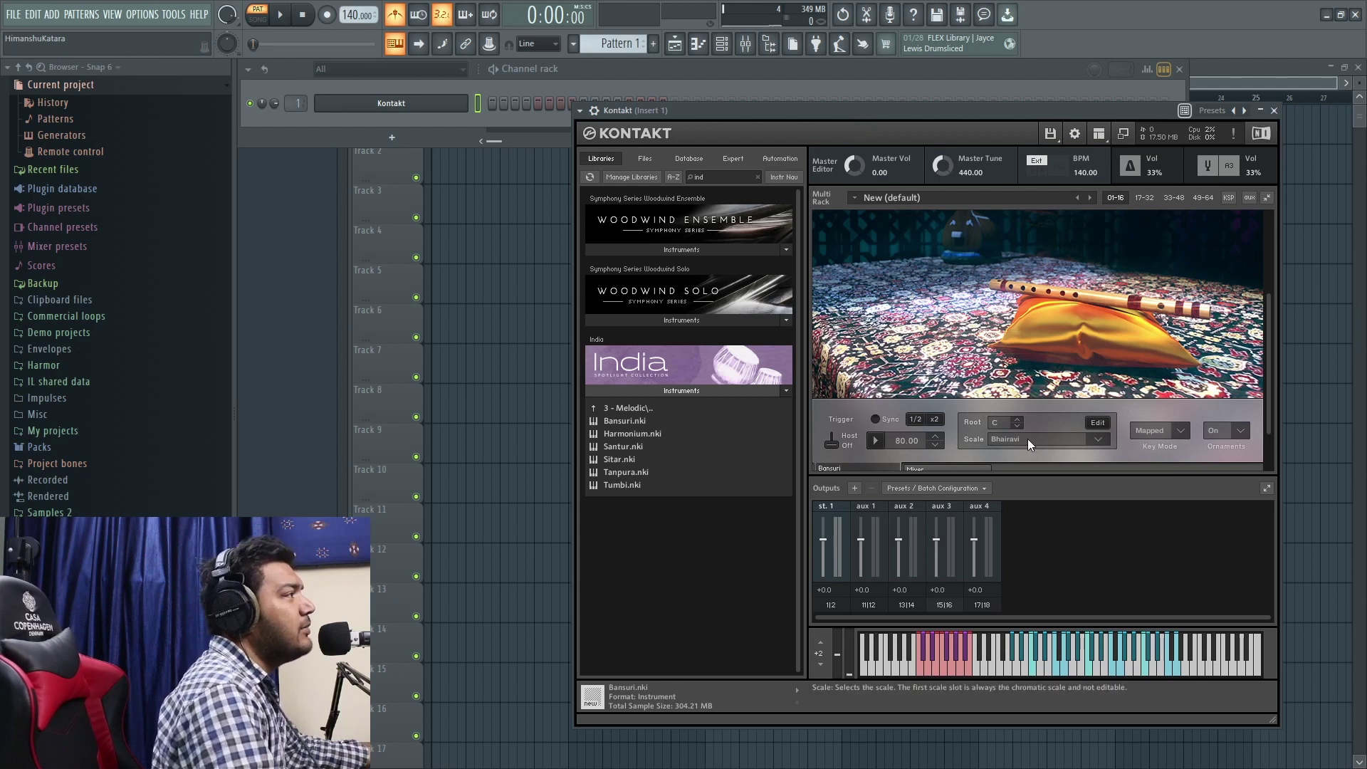
# - Examine the scales available for the Bansuri, then try one of its key switches
pyautogui.press('super+KP_Add')
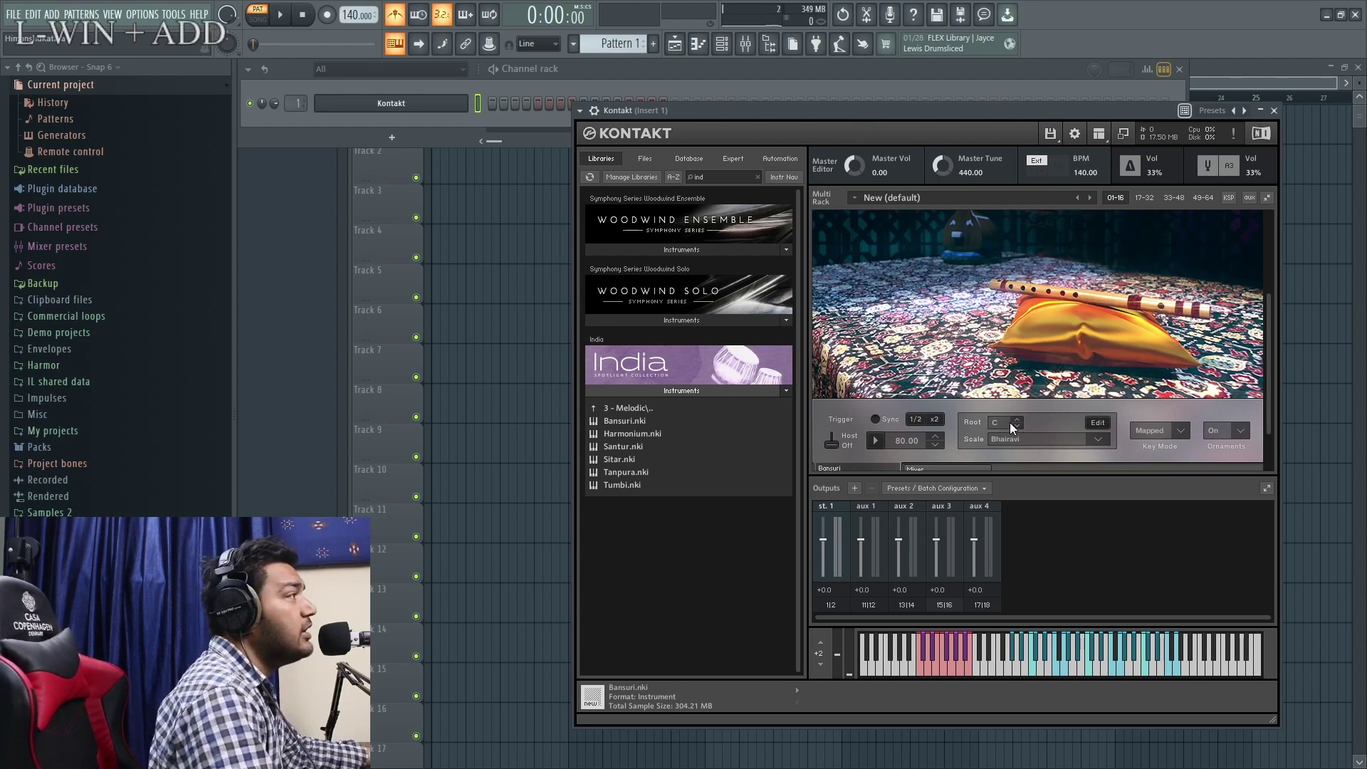
pyautogui.click(1026, 439)
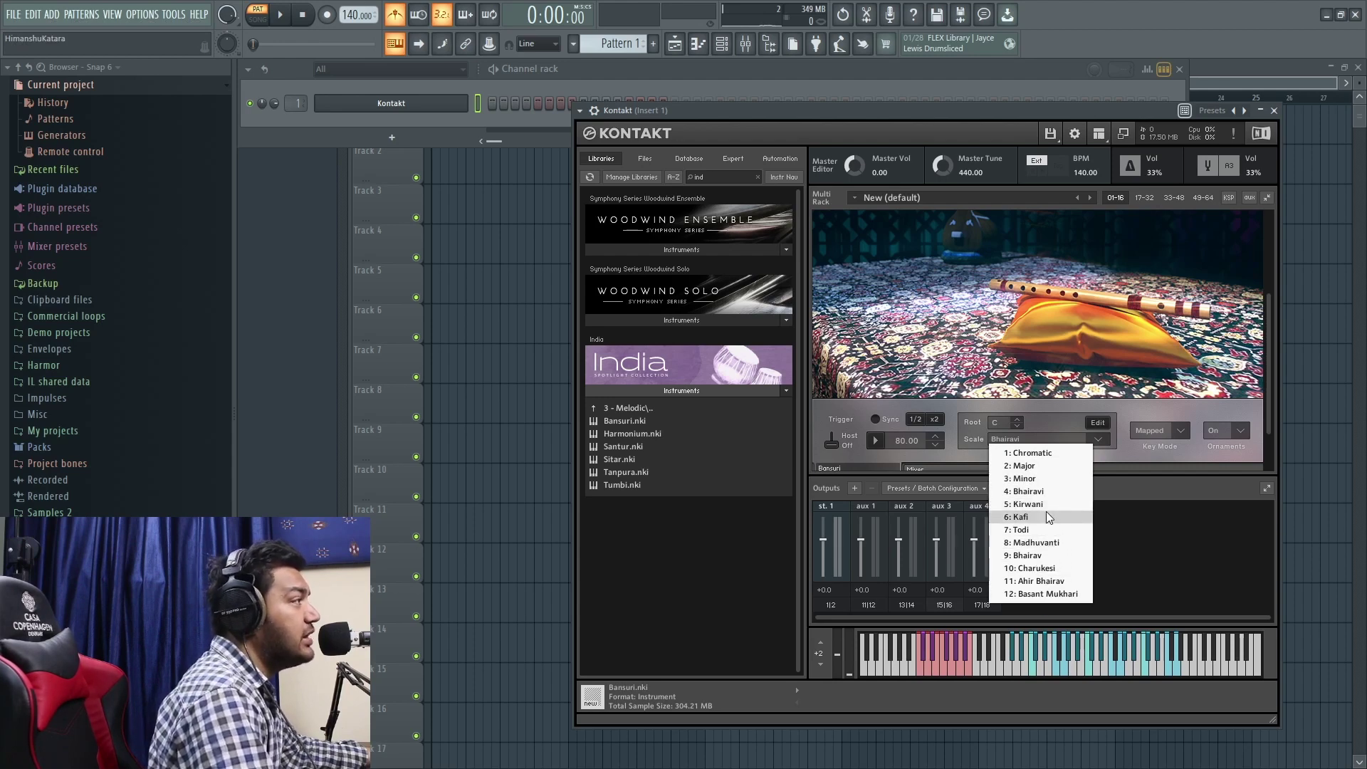
pyautogui.click(959, 661)
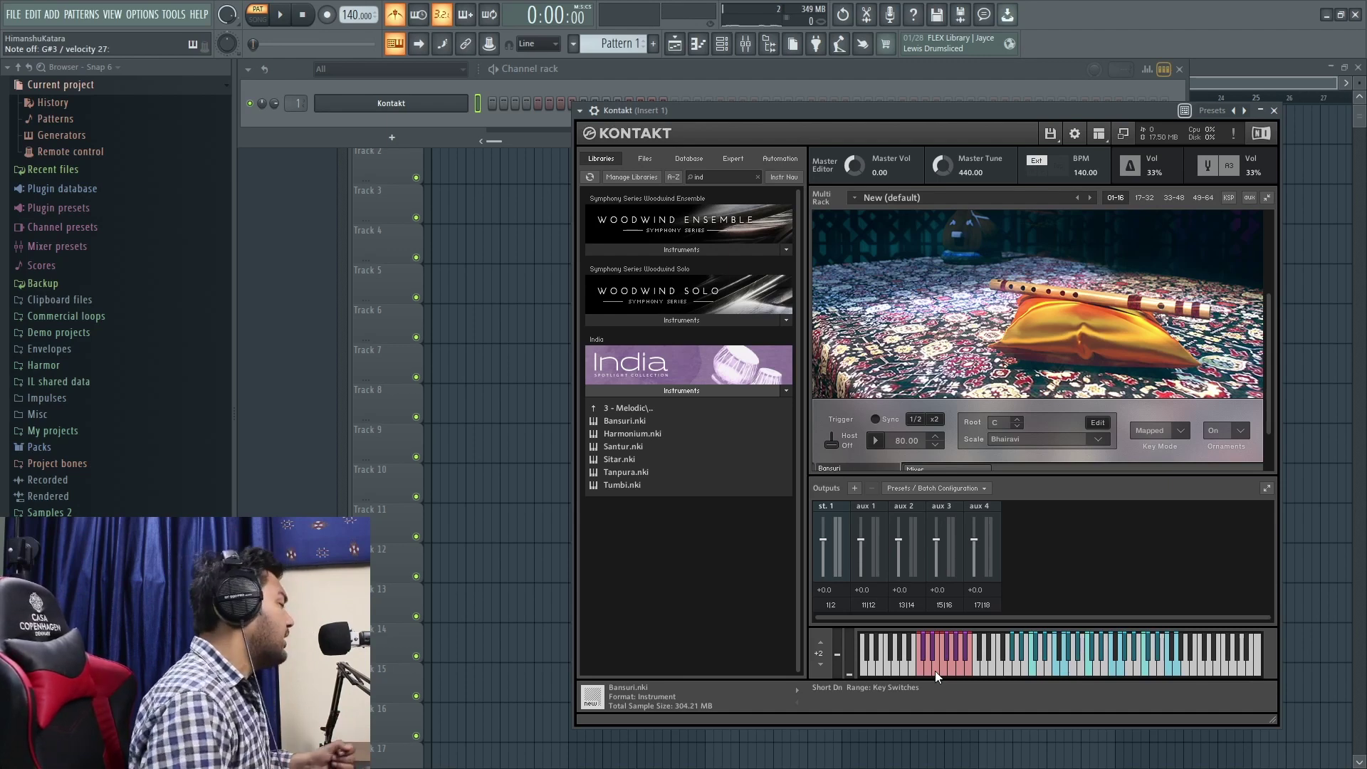
# - Load the Harmonium instrument, show its stop controls and adjust the Noises level
pyautogui.press('Down')
pyautogui.press('Return')
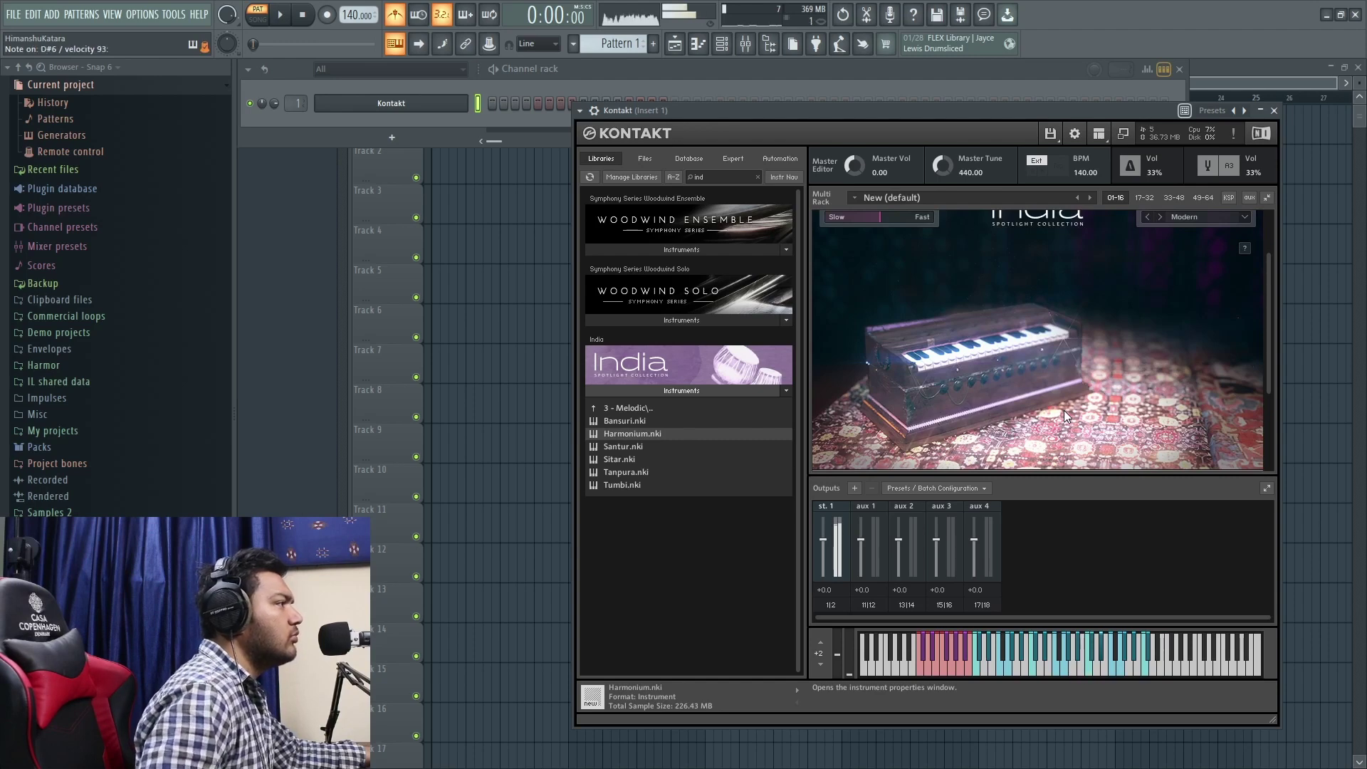
pyautogui.scroll(-3, 1064, 410)
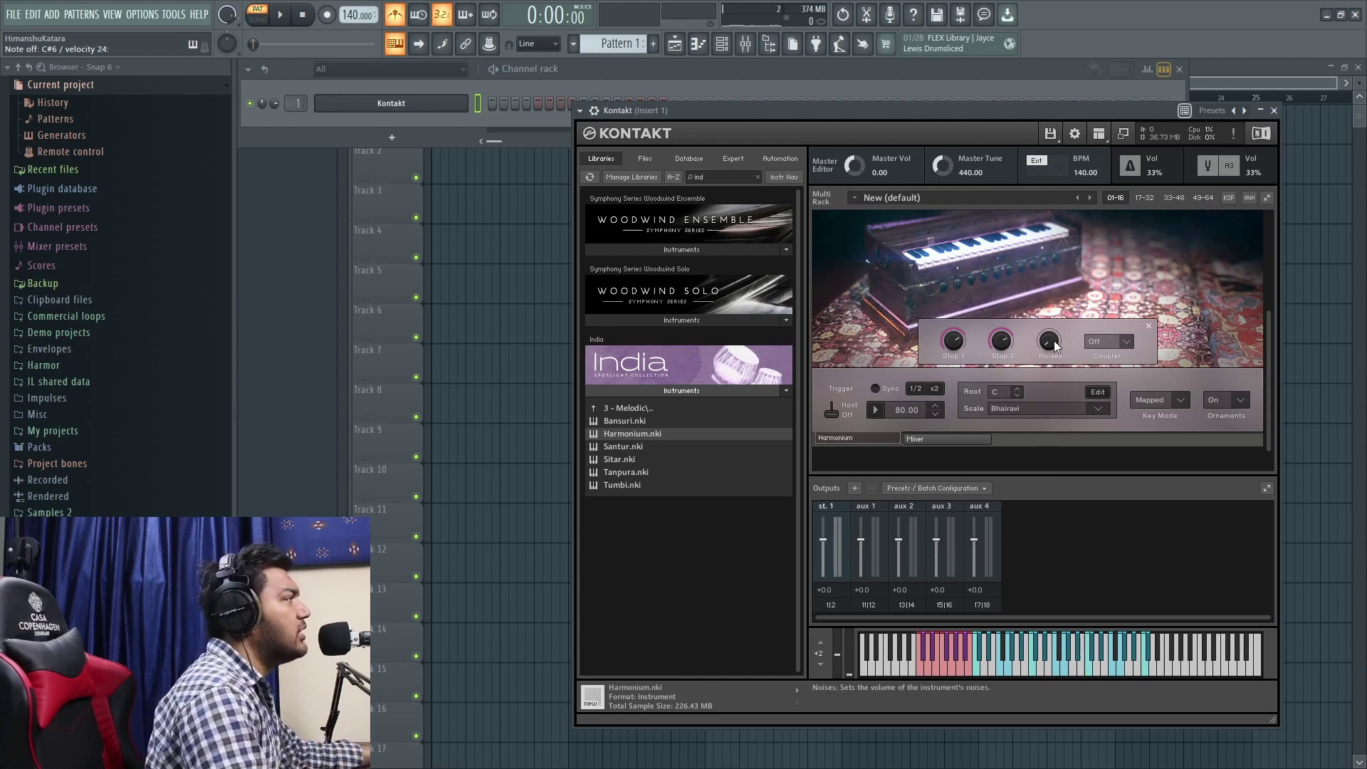
pyautogui.click(993, 249)
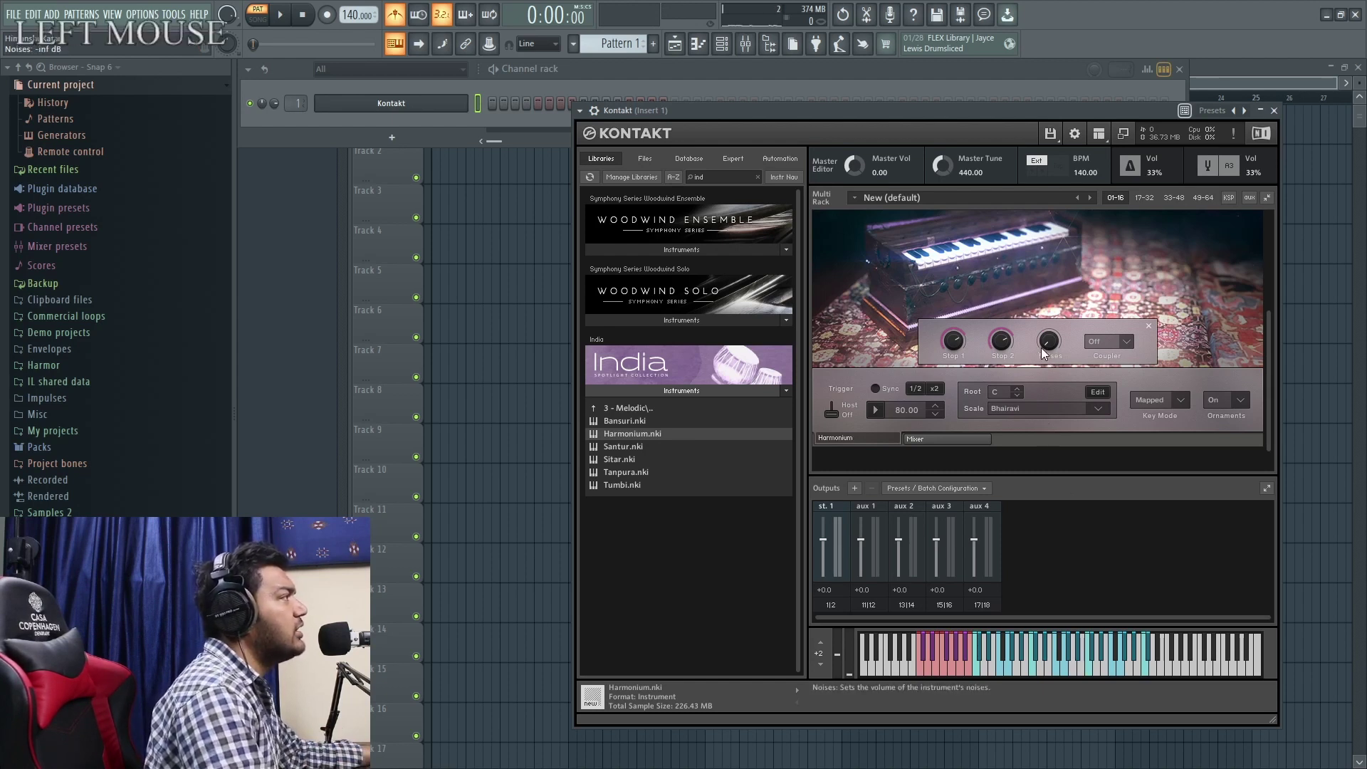
pyautogui.moveTo(1048, 312); pyautogui.dragTo(1053, 303)
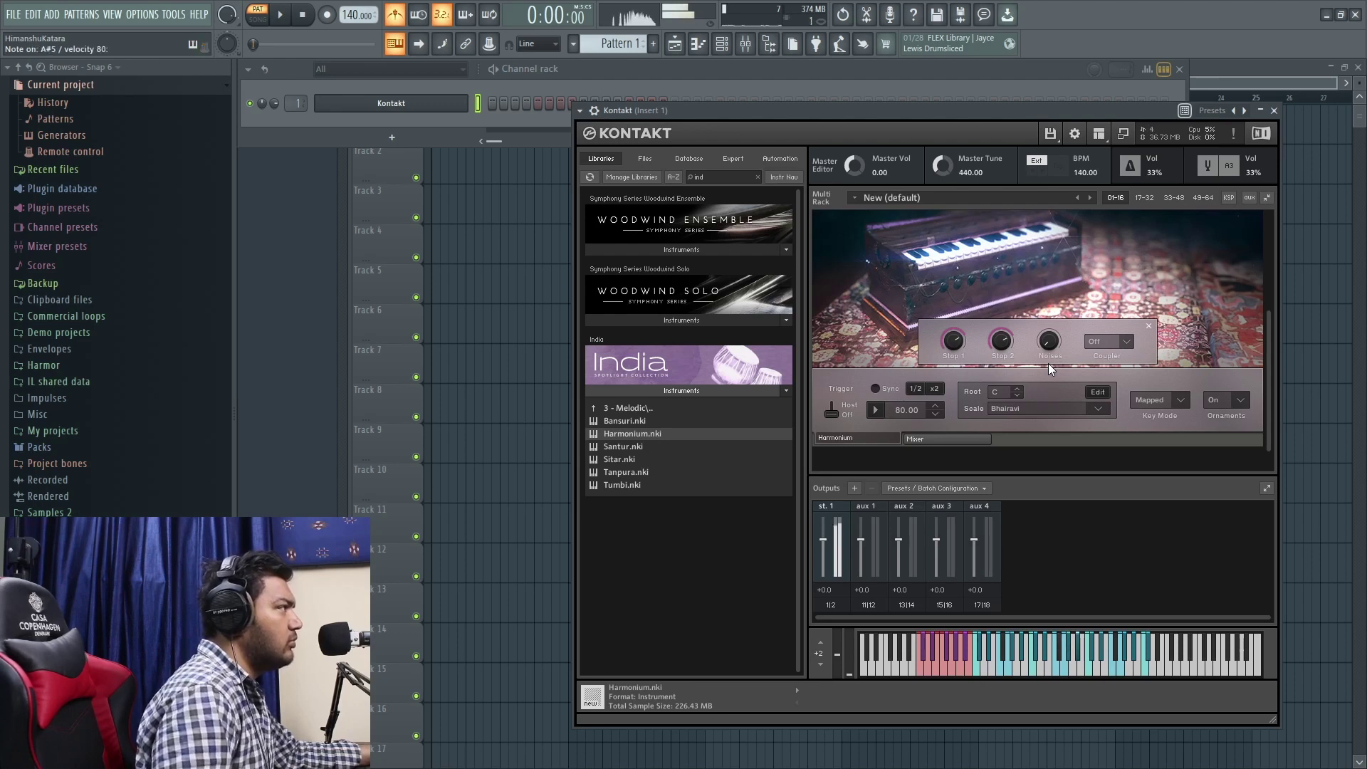
# - Set the Harmonium's scale to Chromatic and switch its Coupler on
pyautogui.click(1074, 407)
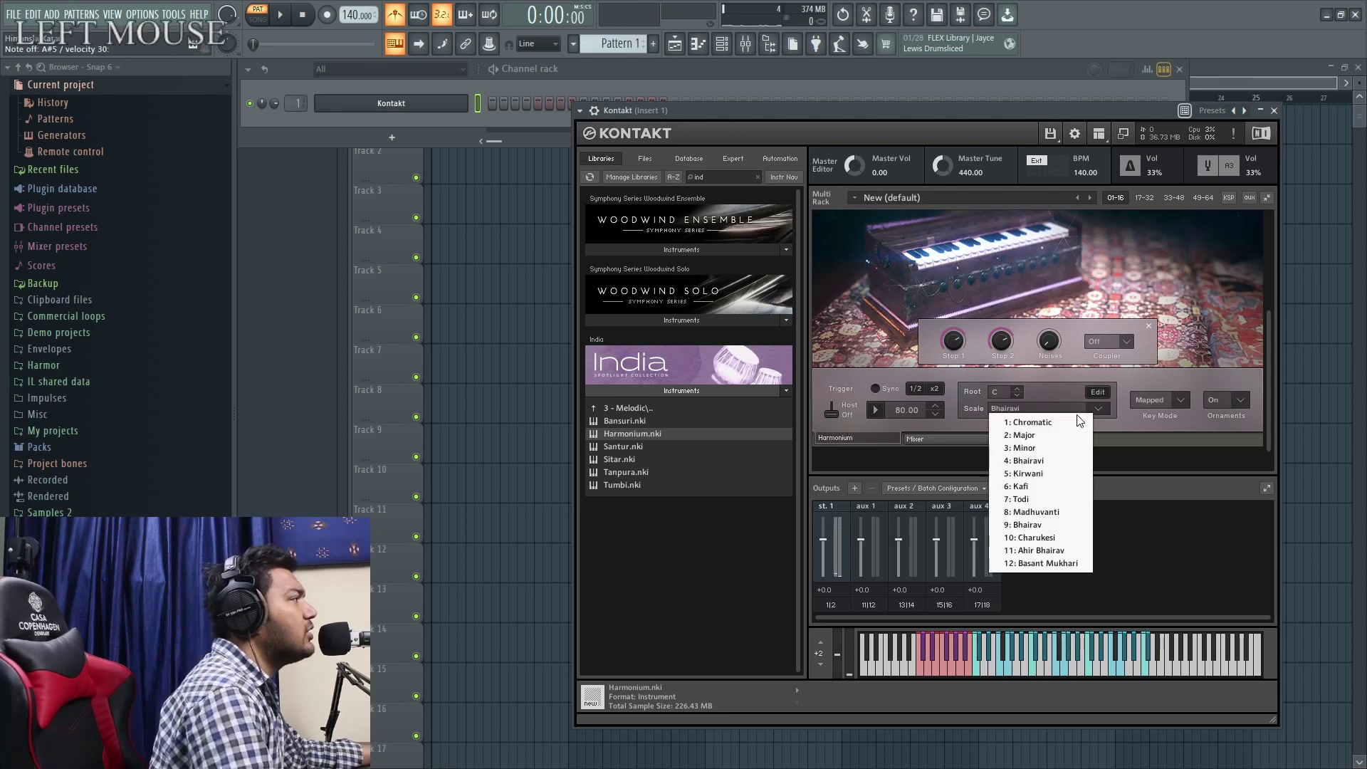
pyautogui.click(1069, 421)
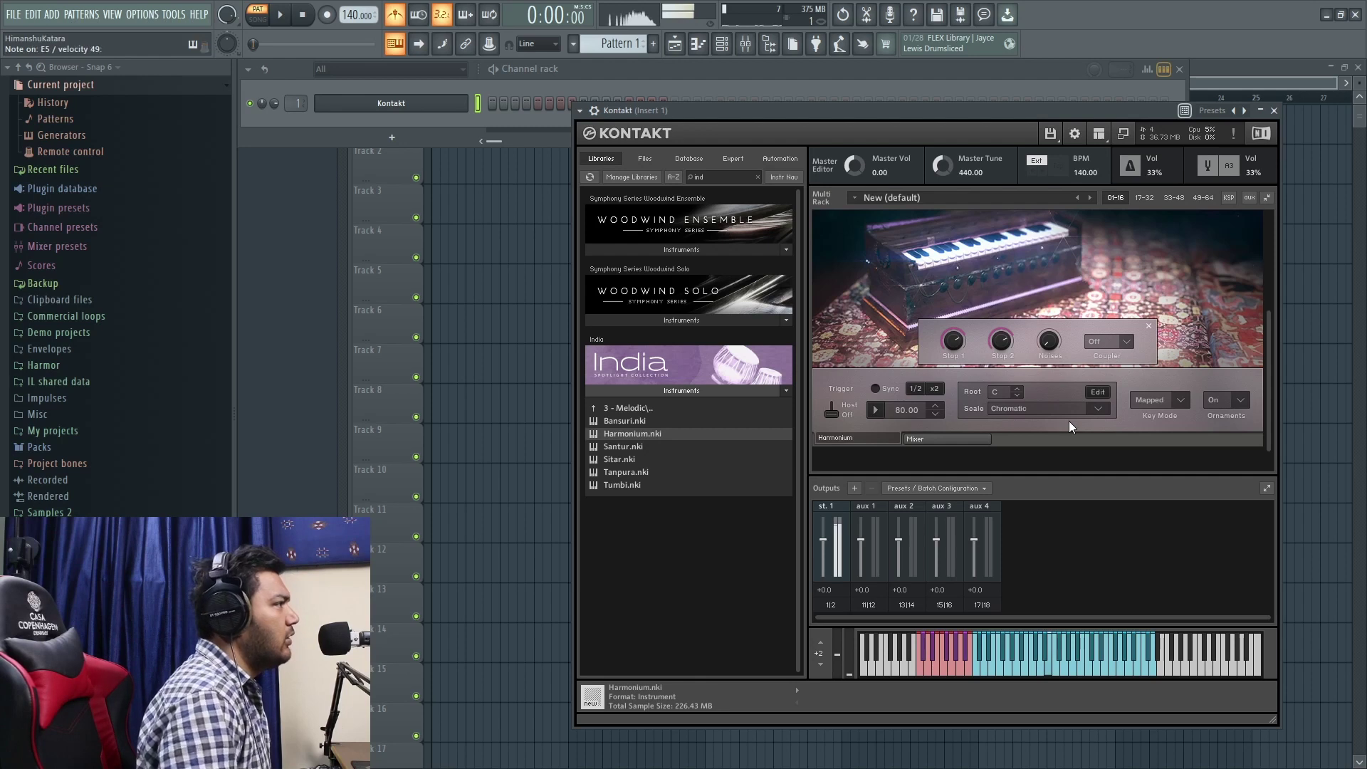
pyautogui.click(1107, 342)
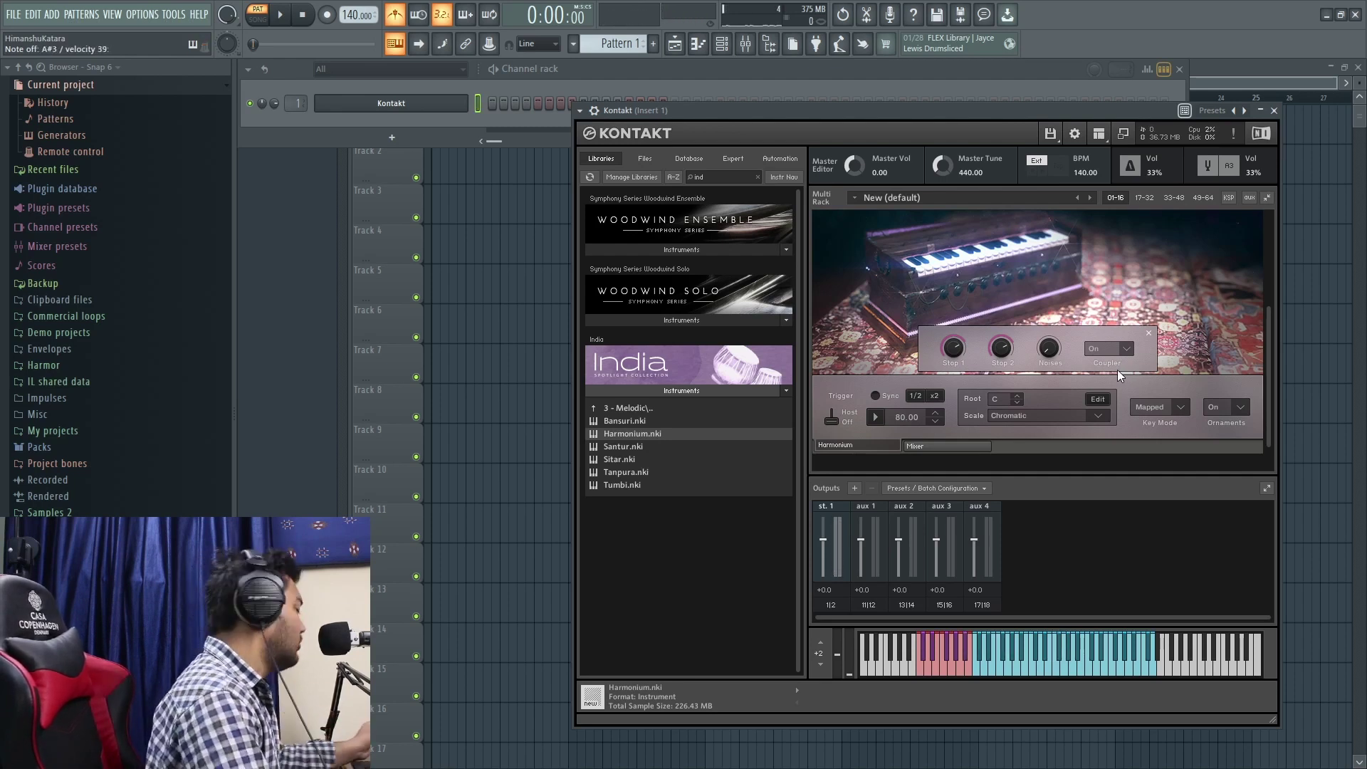
pyautogui.press('super+KP_Subtract')
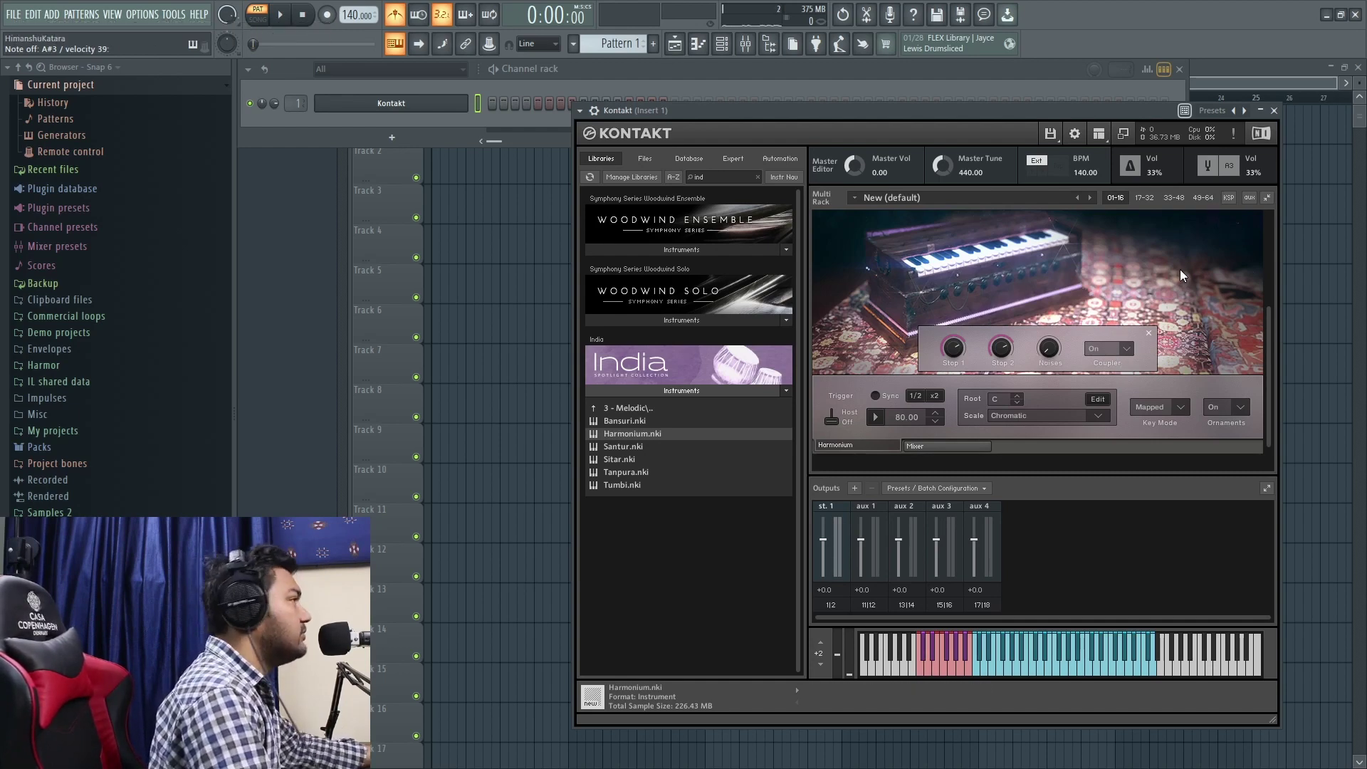
# - Load the Santur, Sitar and Tanpura from the India melodic instruments one after another to audition each
pyautogui.press('Down')
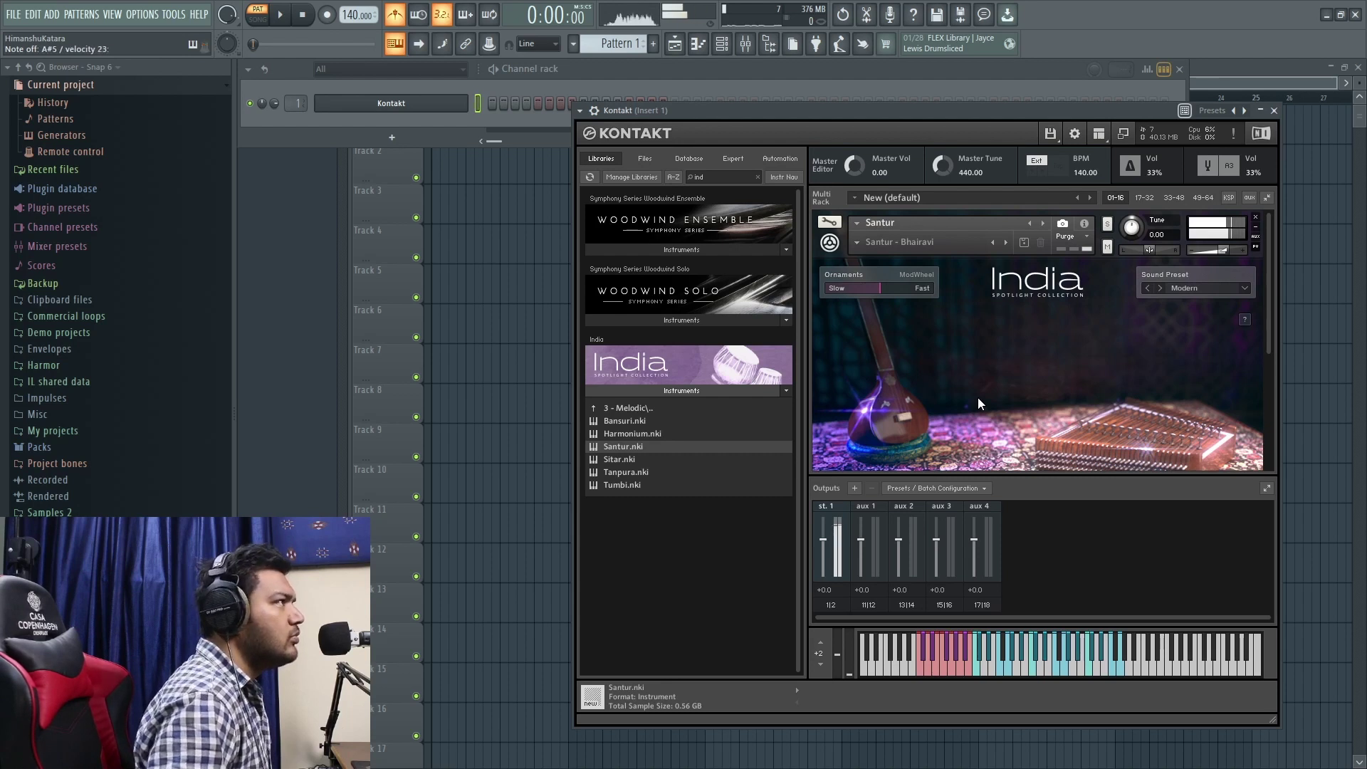
pyautogui.scroll(-1, 979, 399)
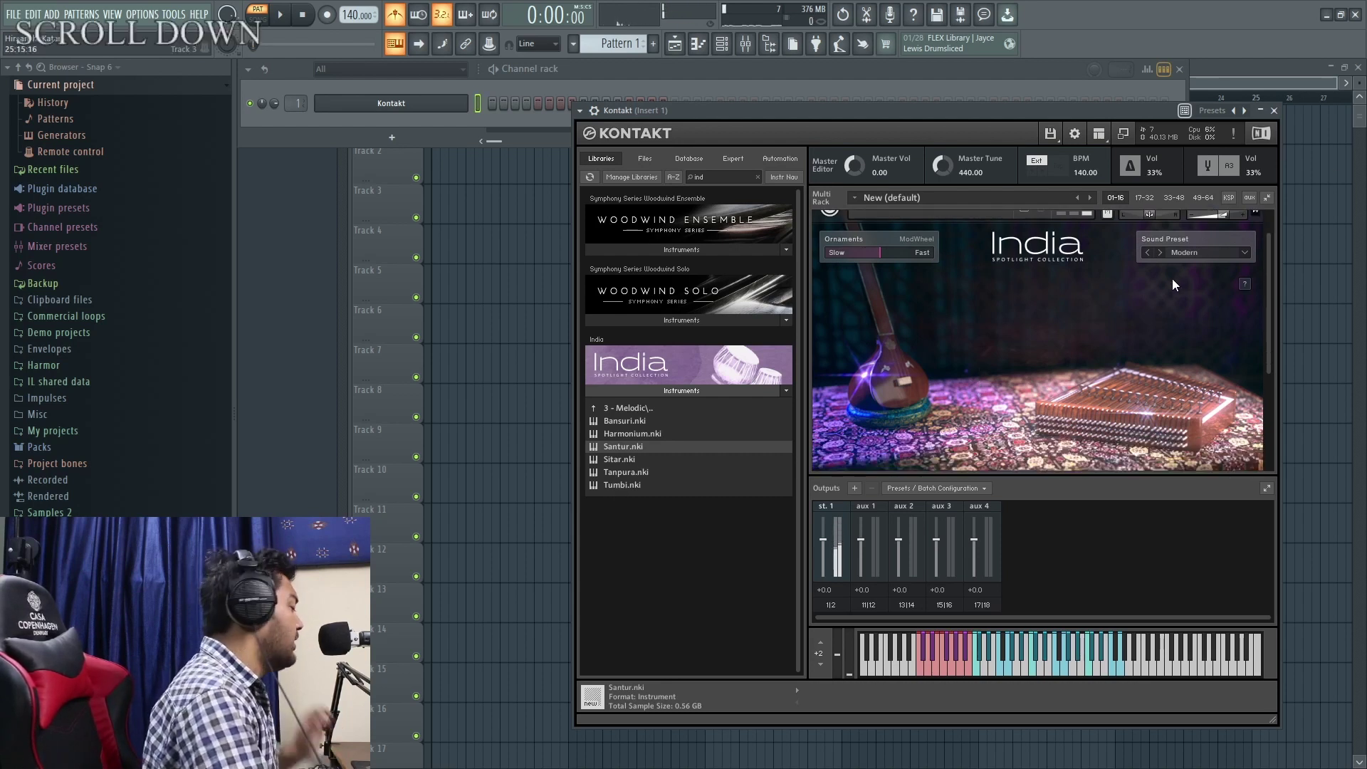
pyautogui.scroll(-2, 988, 377)
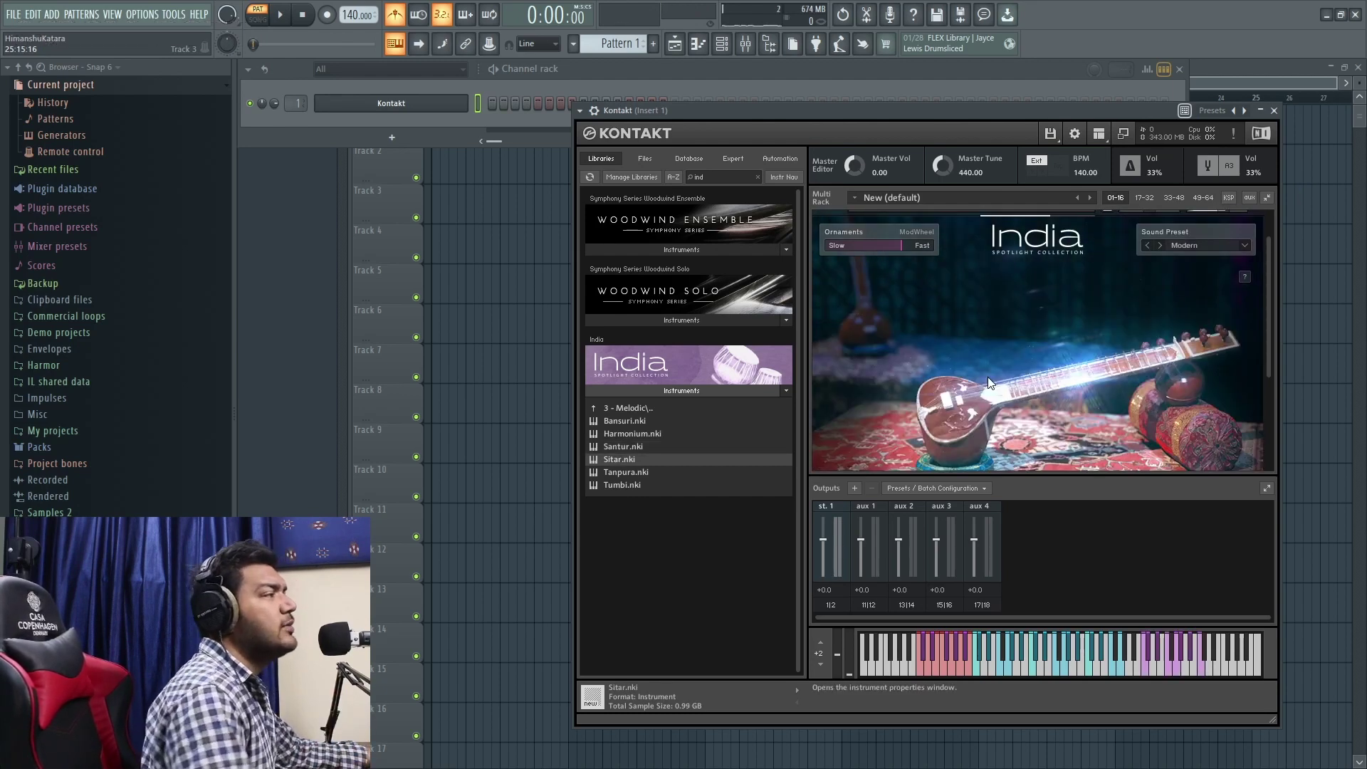
pyautogui.scroll(-3, 988, 377)
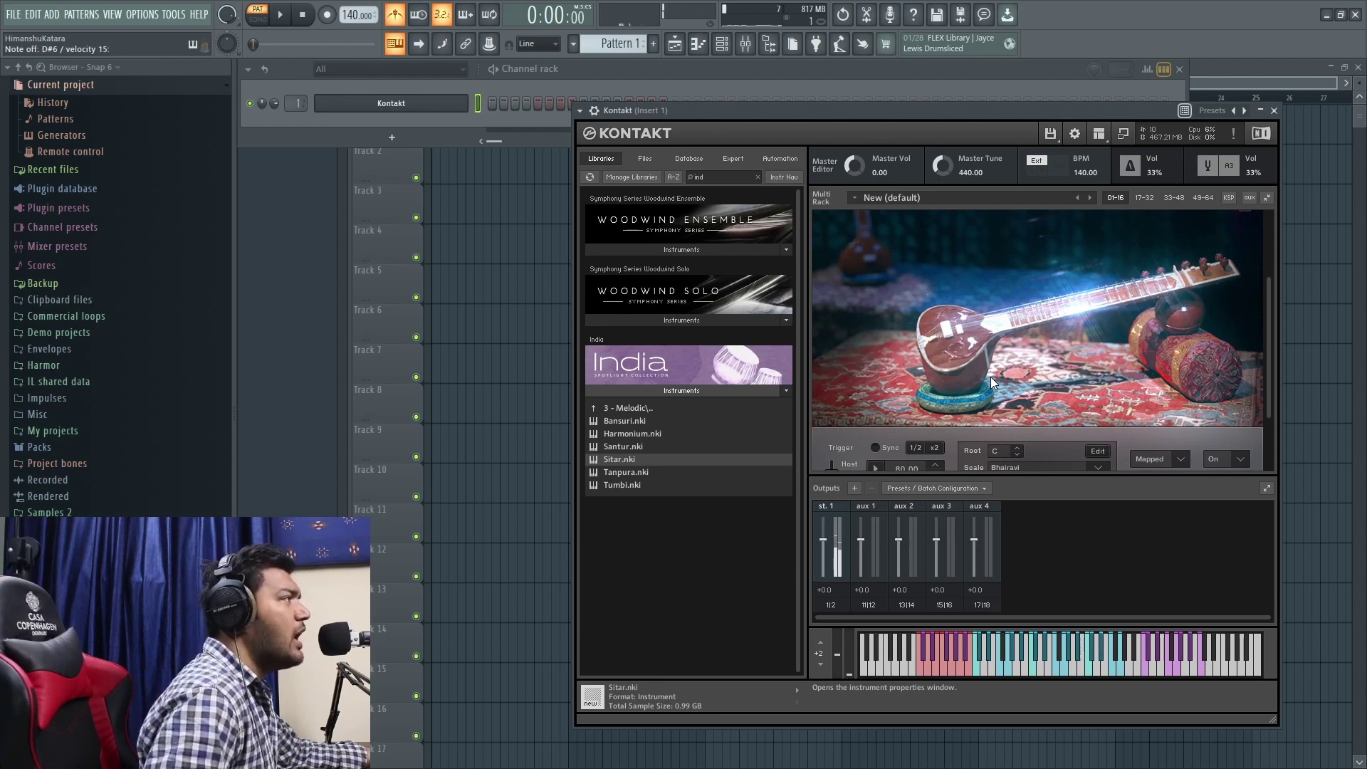
pyautogui.press('Down')
pyautogui.press('Return')
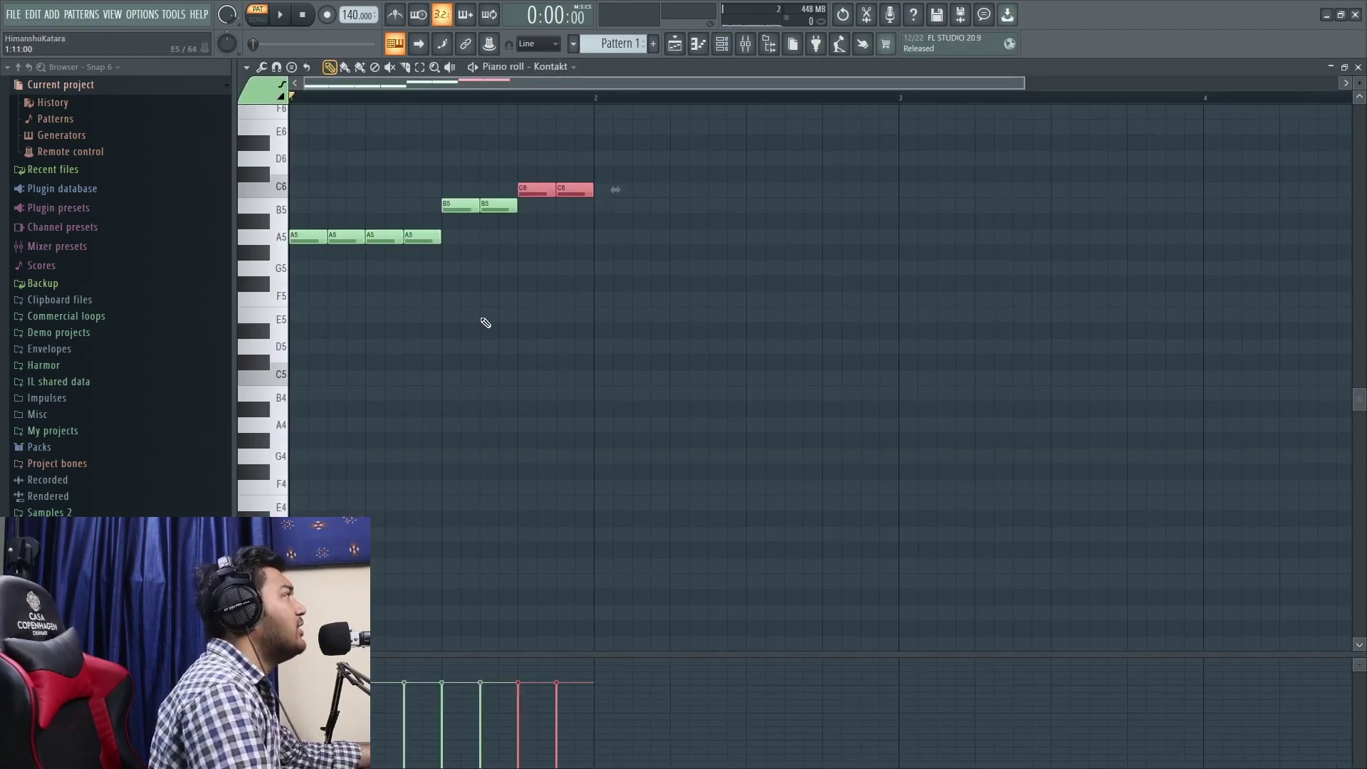
# - Deselect the notes in the piano roll and play the pattern through the loaded instrument
pyautogui.rightClick(474, 292)
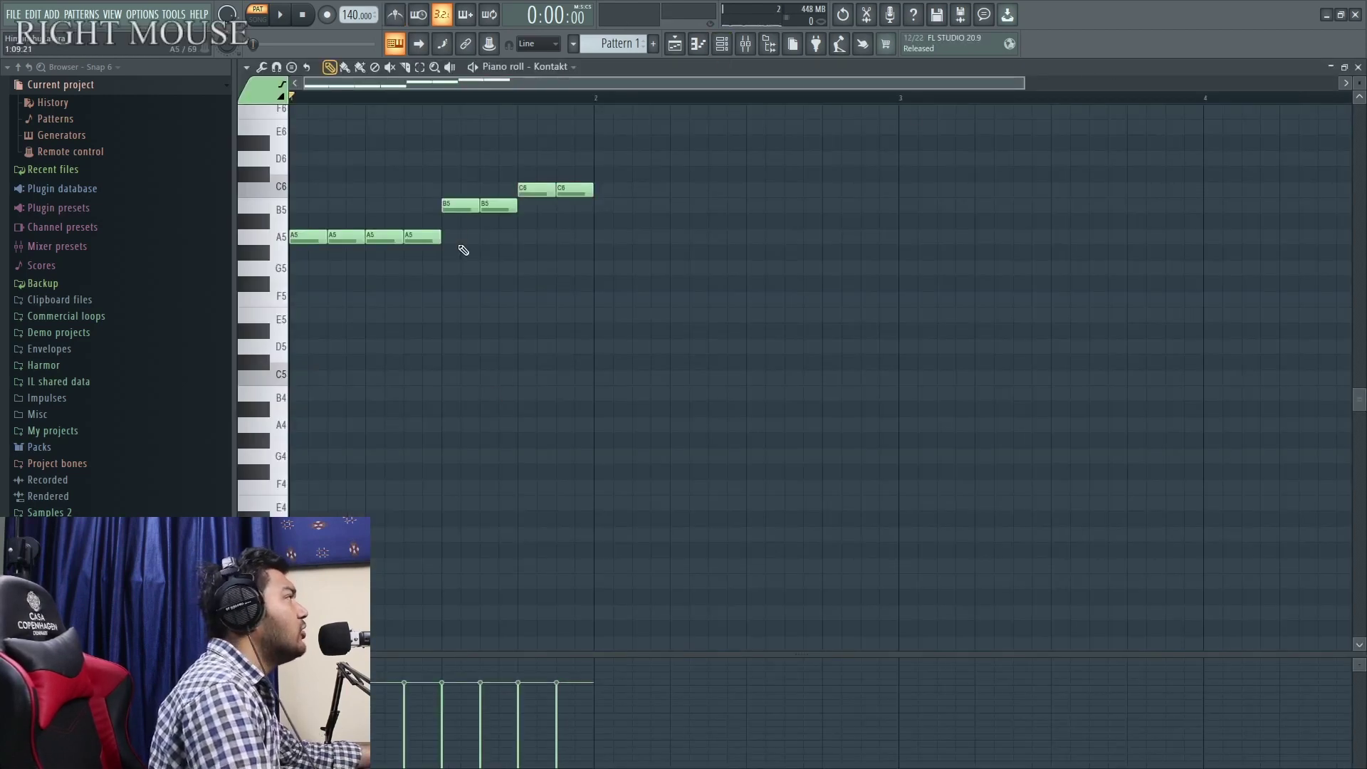
pyautogui.click(281, 18)
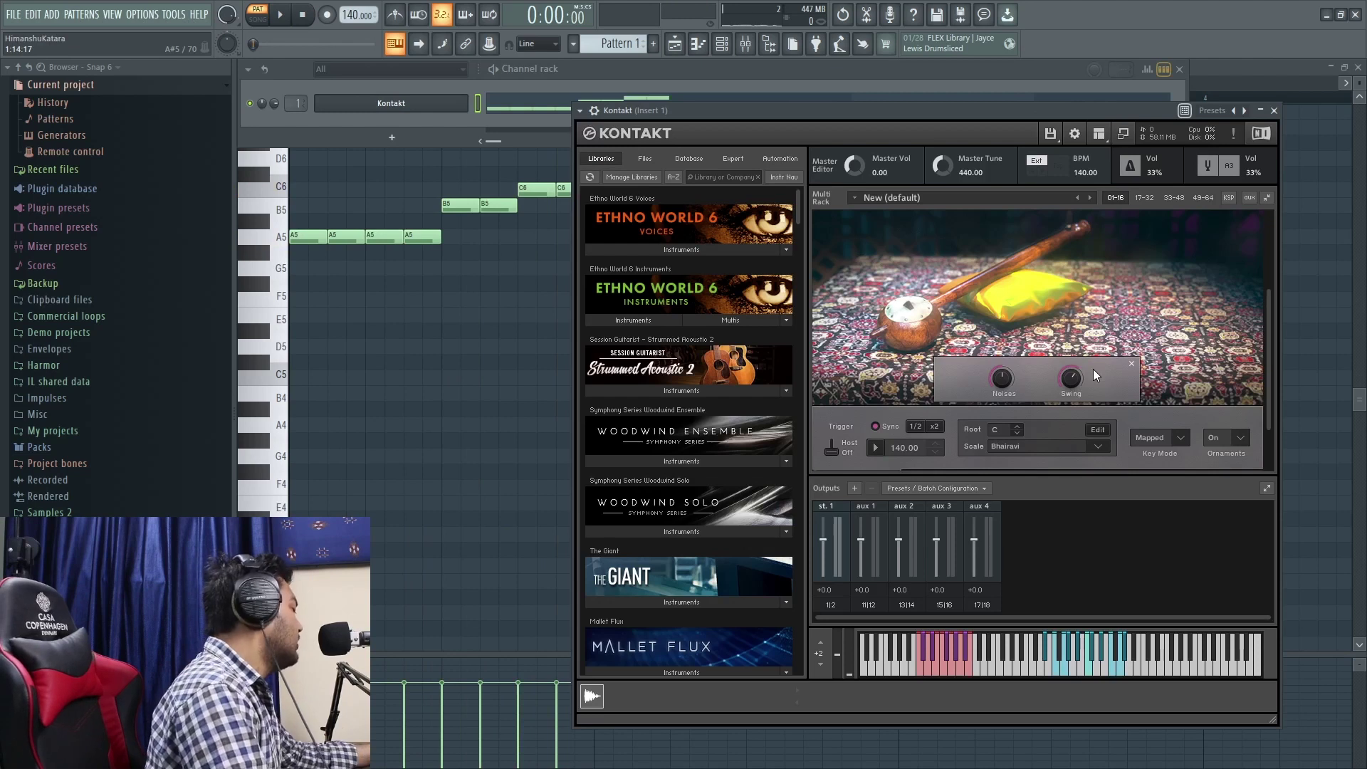
pyautogui.press('super+KP_Add')
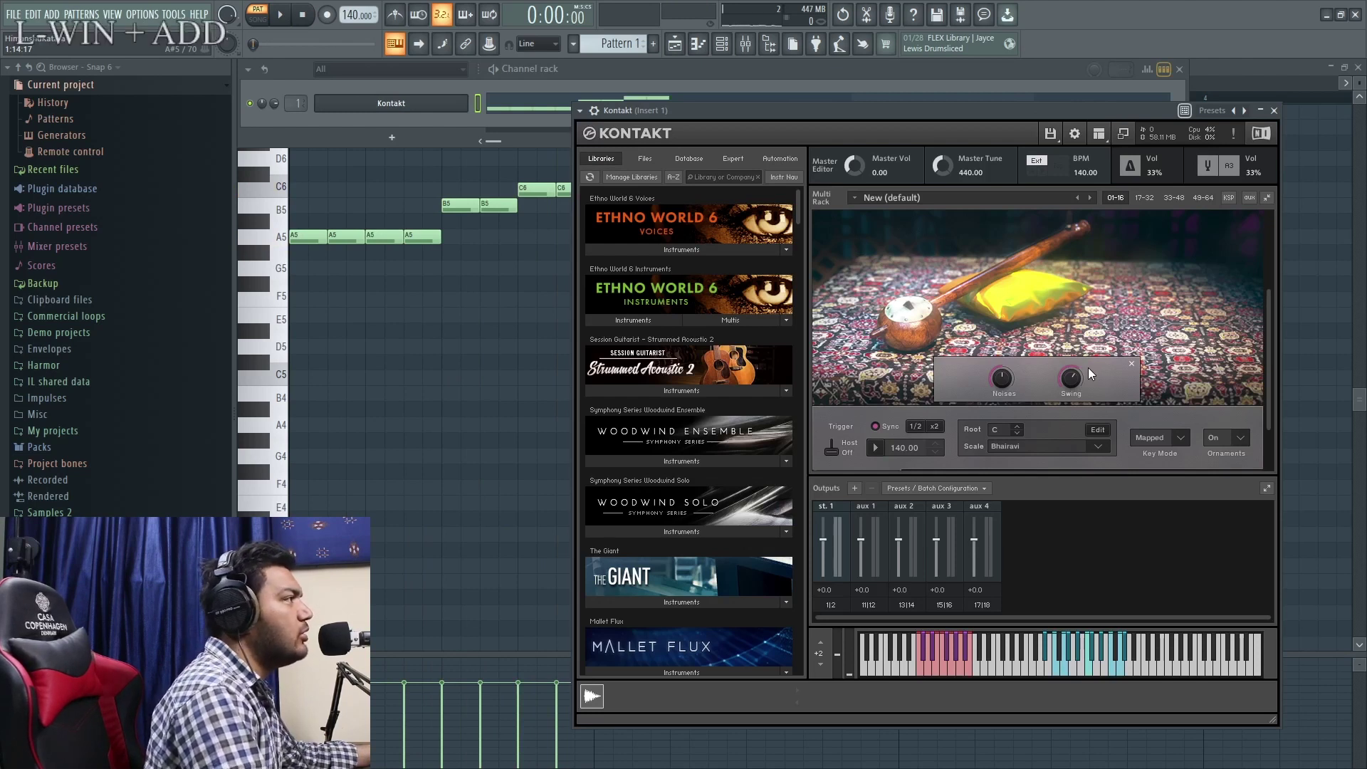
pyautogui.press('super+KP_Subtract')
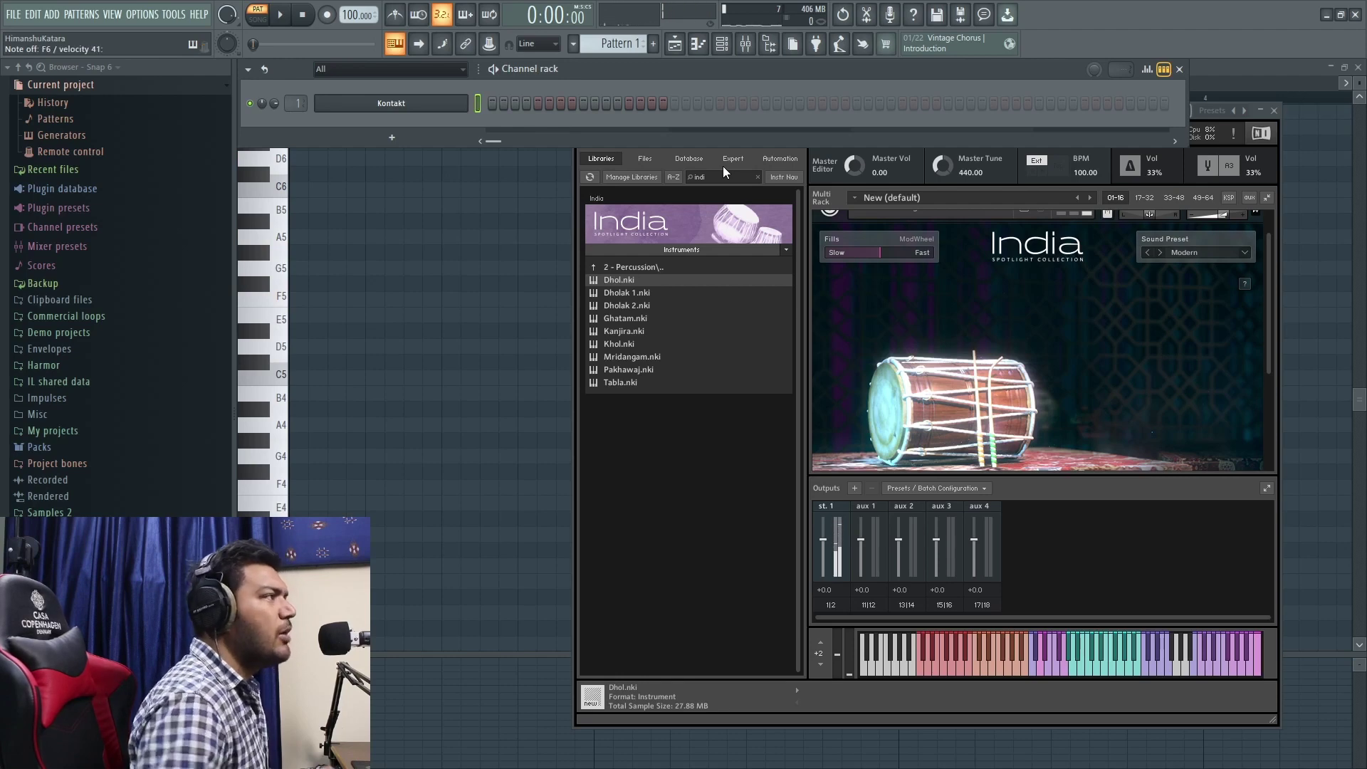
# - Remove the Dholak 1 from the rack and load the Dholak 2 percussion instrument
pyautogui.scroll(2, 1092, 404)
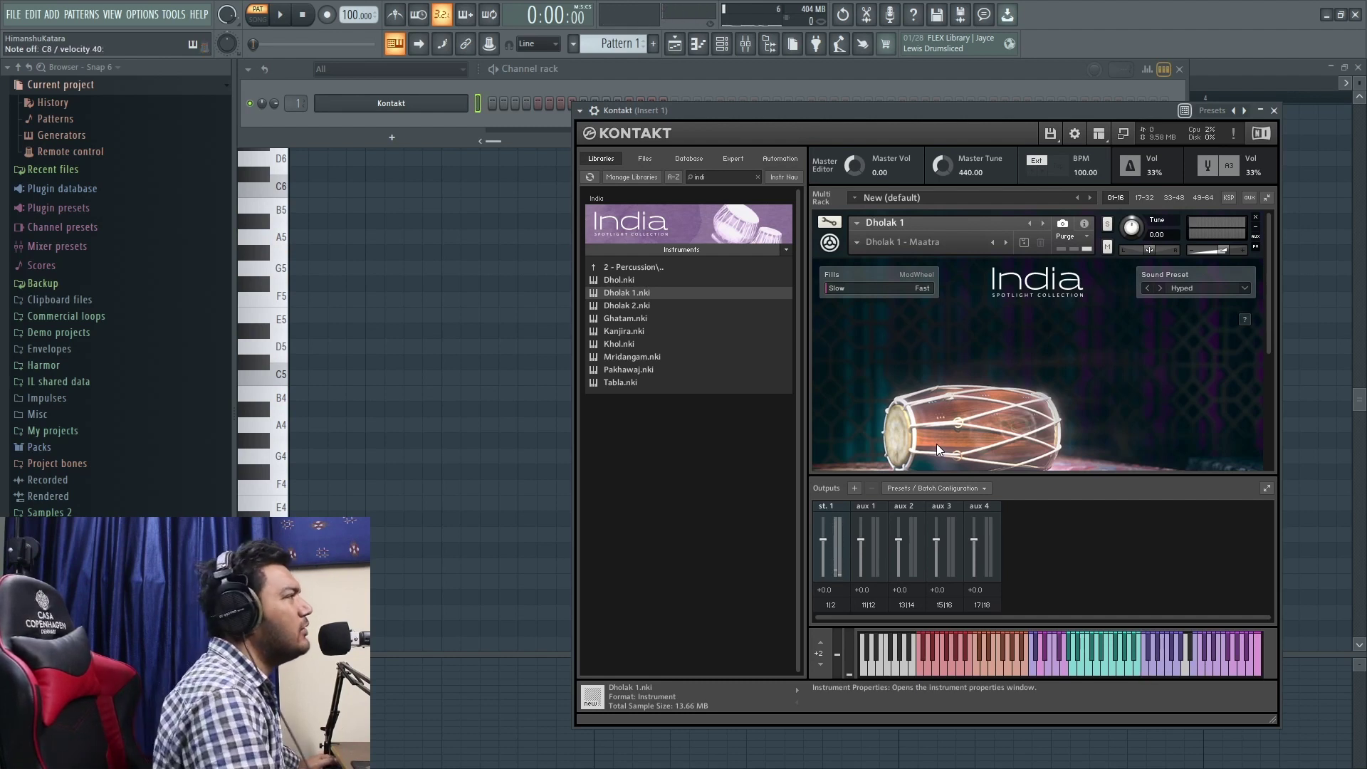
pyautogui.click(1257, 218)
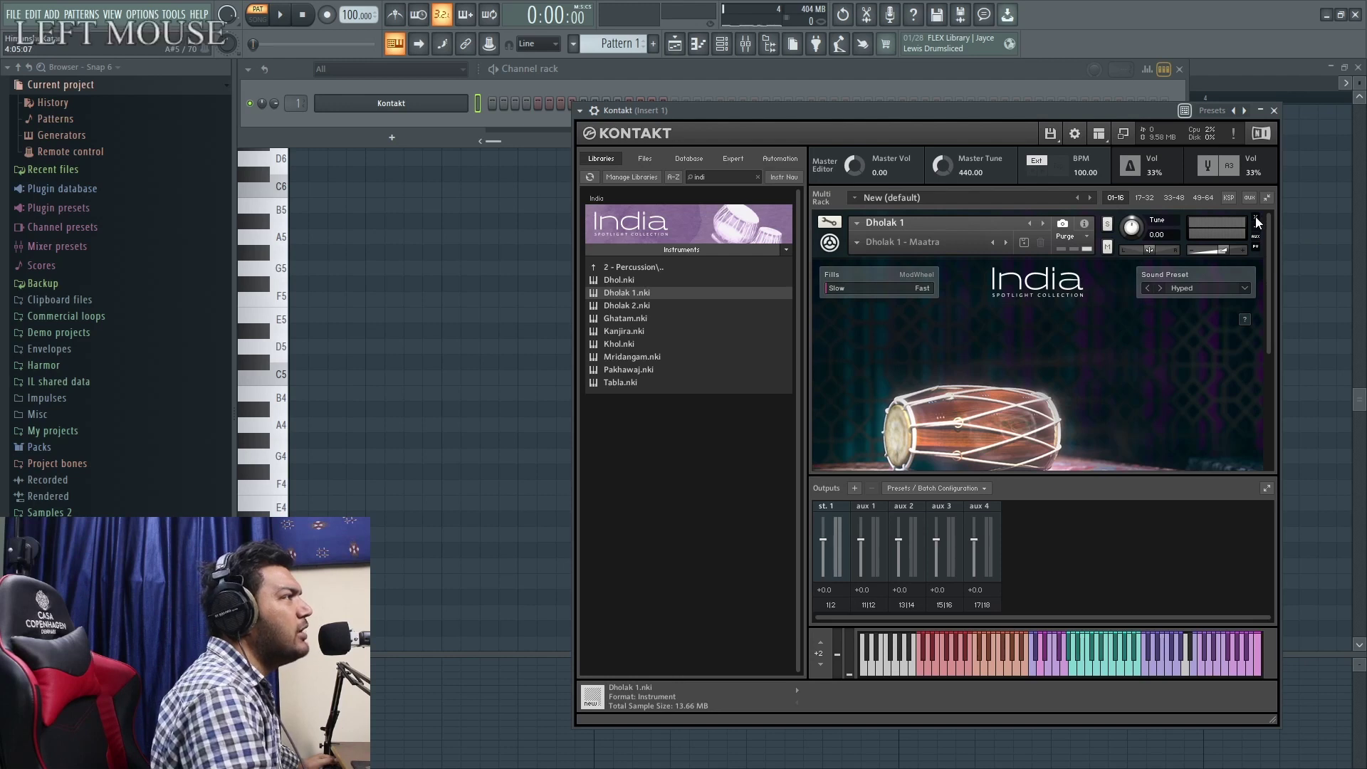
pyautogui.doubleClick(632, 307)
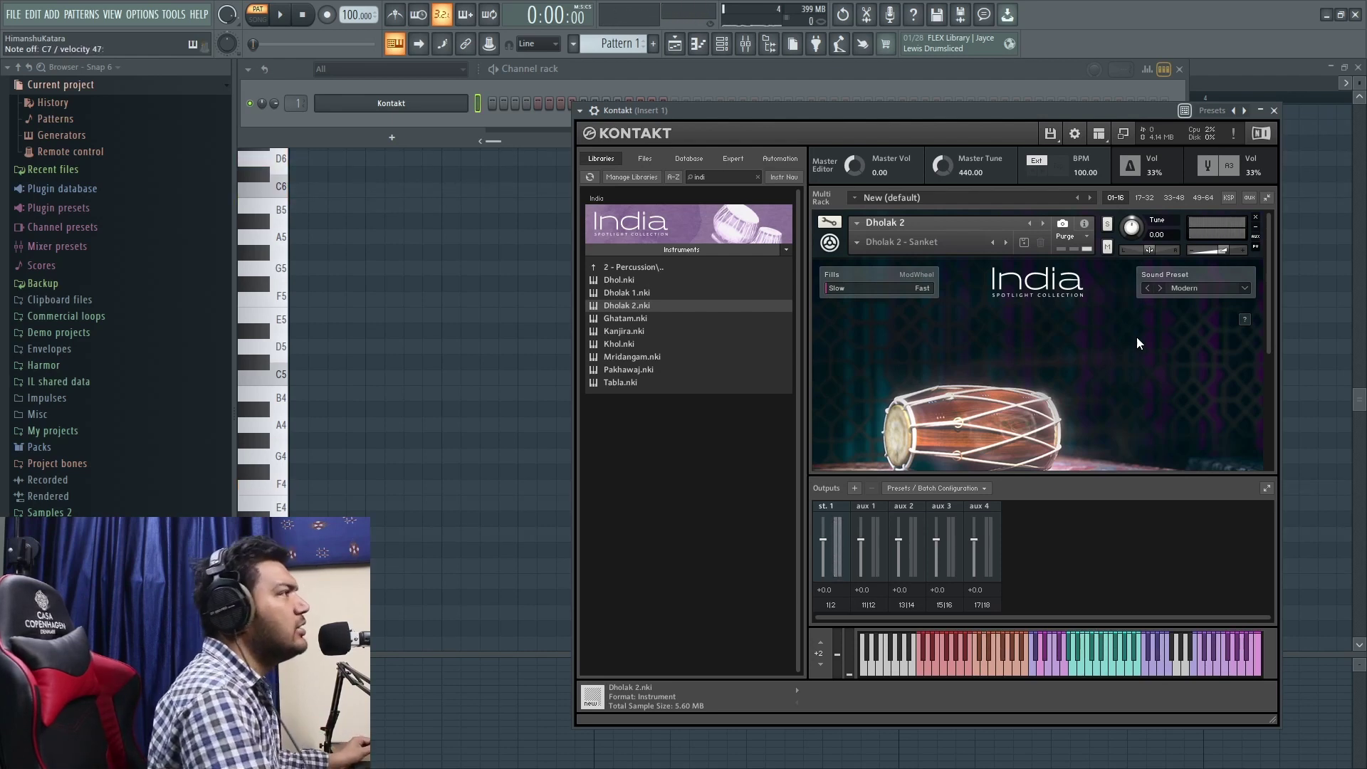
# - Switch from the Dholak 2 to the Ghatam, then replace it with the Kanjira
pyautogui.click(1043, 223)
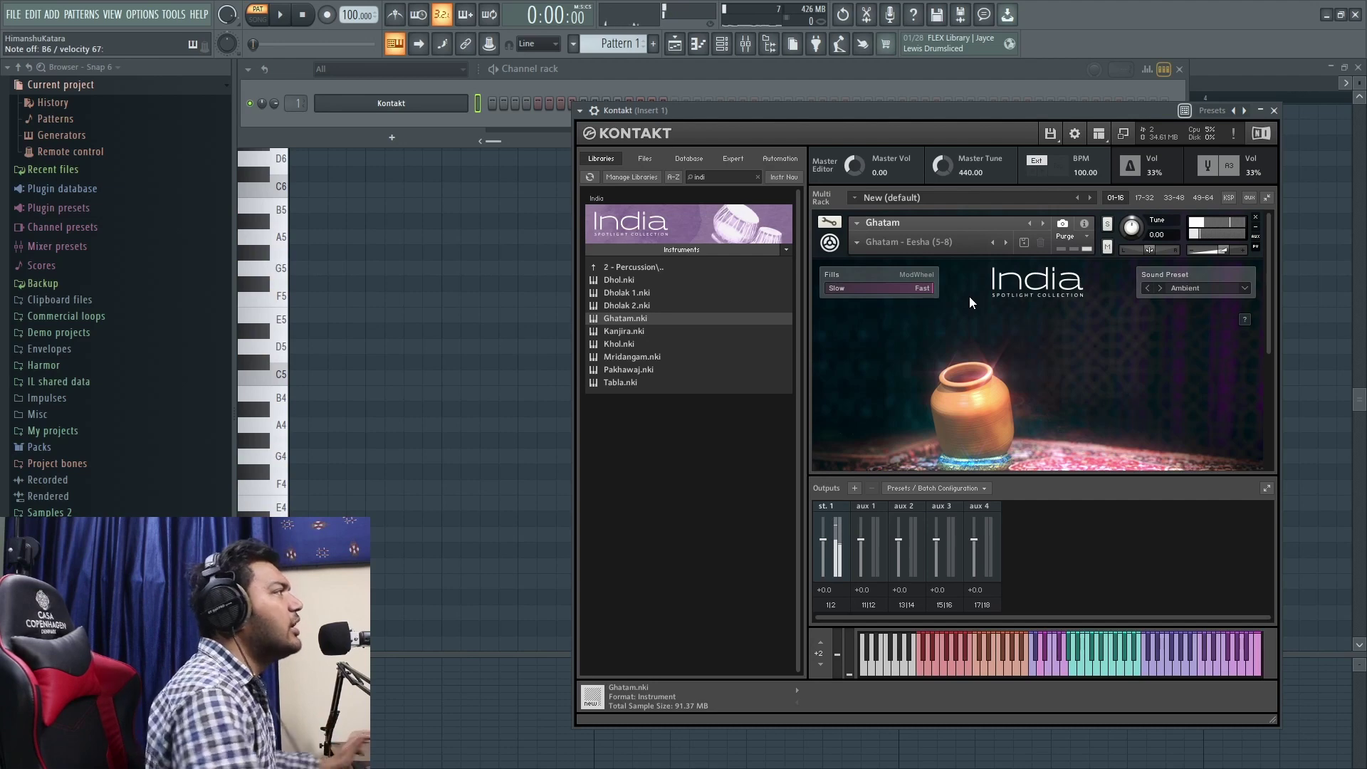
pyautogui.click(1255, 217)
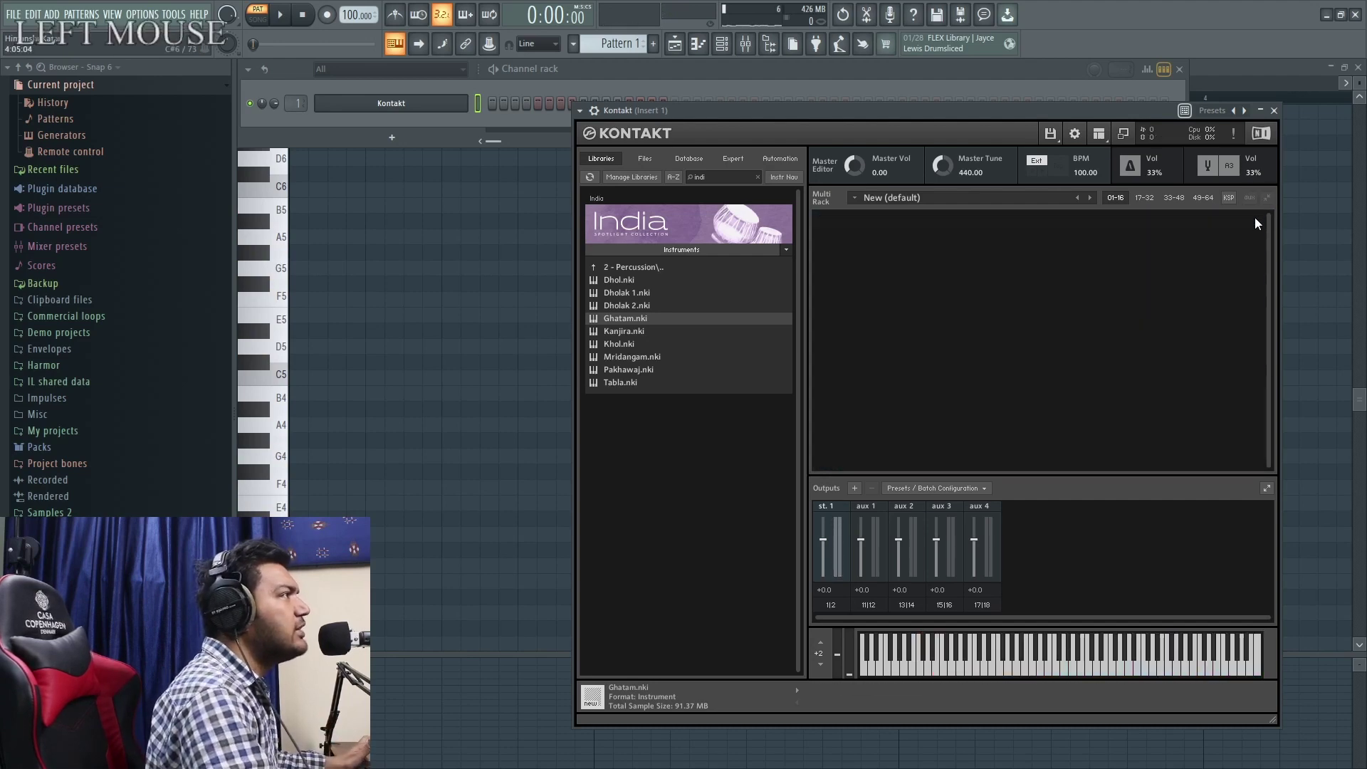
pyautogui.moveTo(624, 331); pyautogui.dragTo(869, 344)
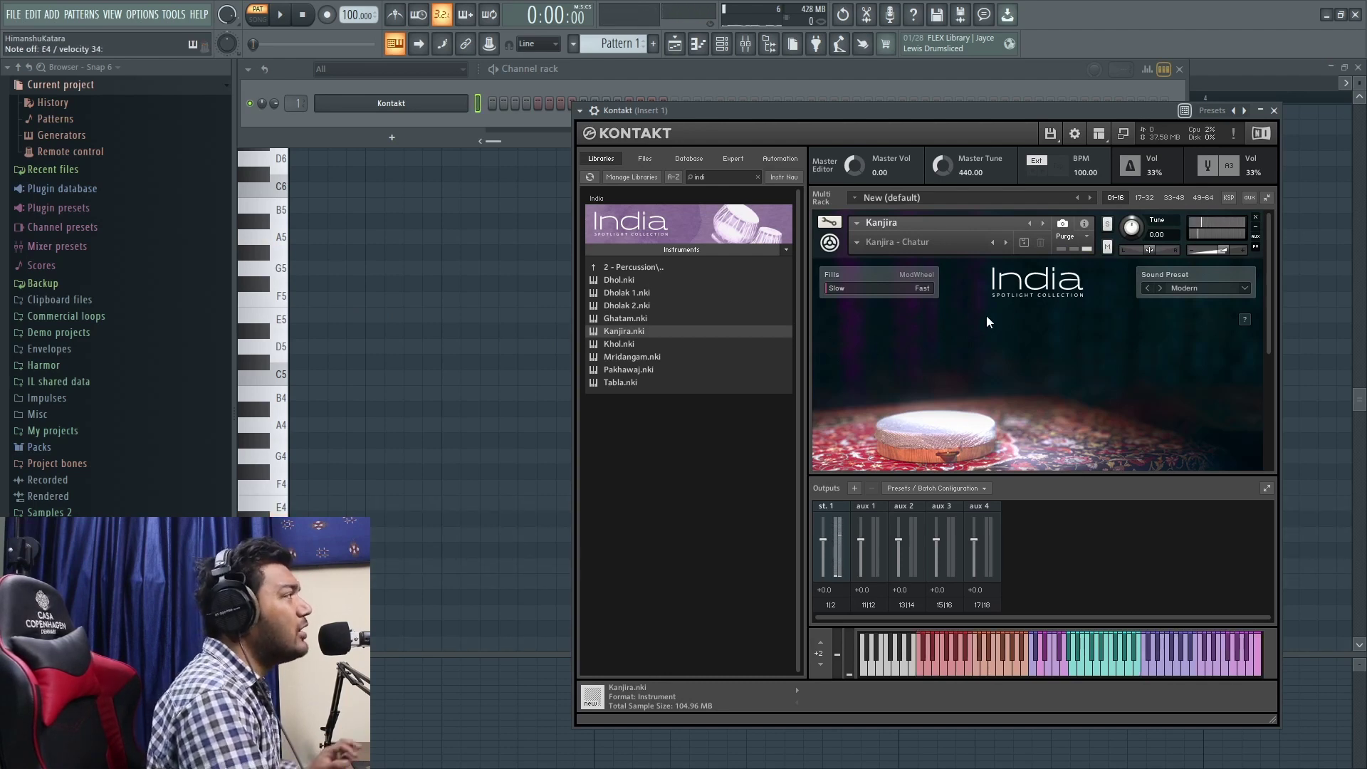
# - Replace the Kanjira with the Khol, then load the Pakhawaj into the rack
pyautogui.click(1255, 217)
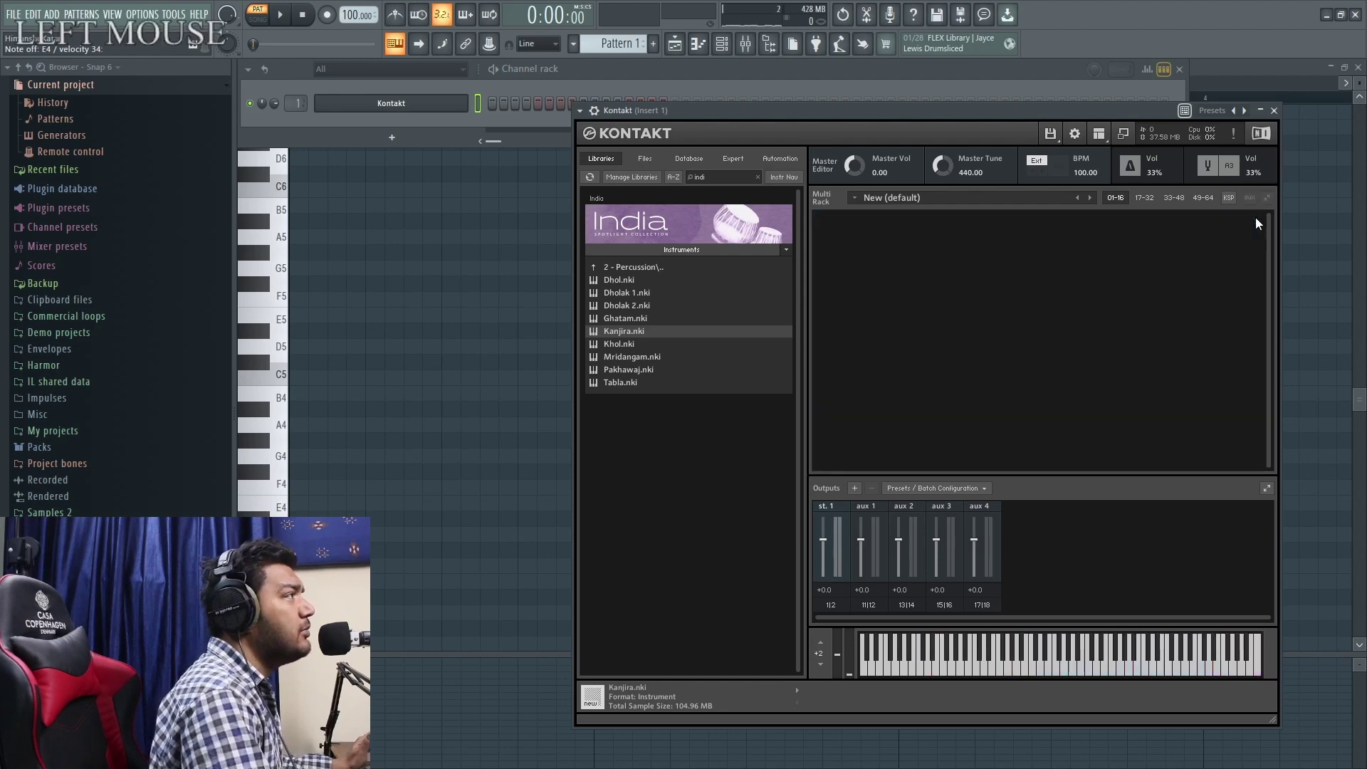
pyautogui.doubleClick(627, 343)
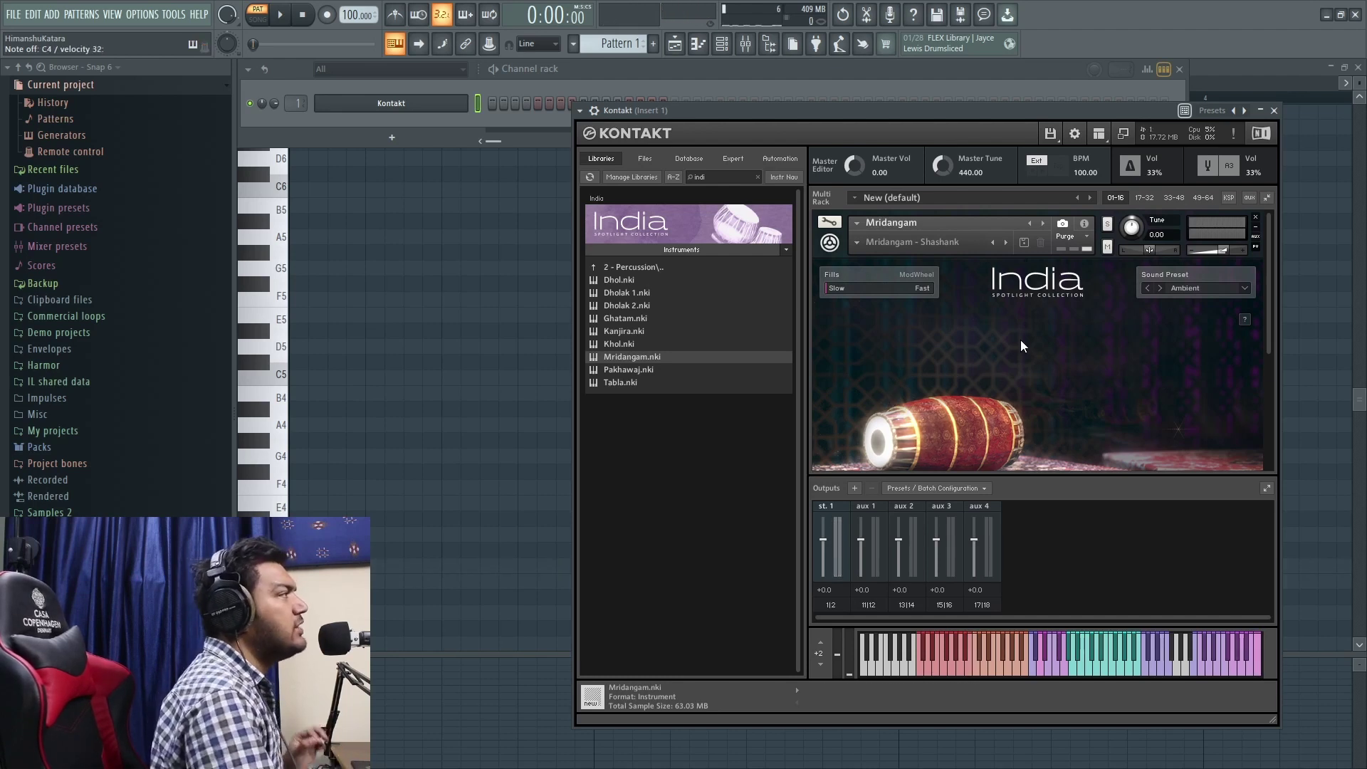
pyautogui.moveTo(628, 369); pyautogui.dragTo(1250, 238)
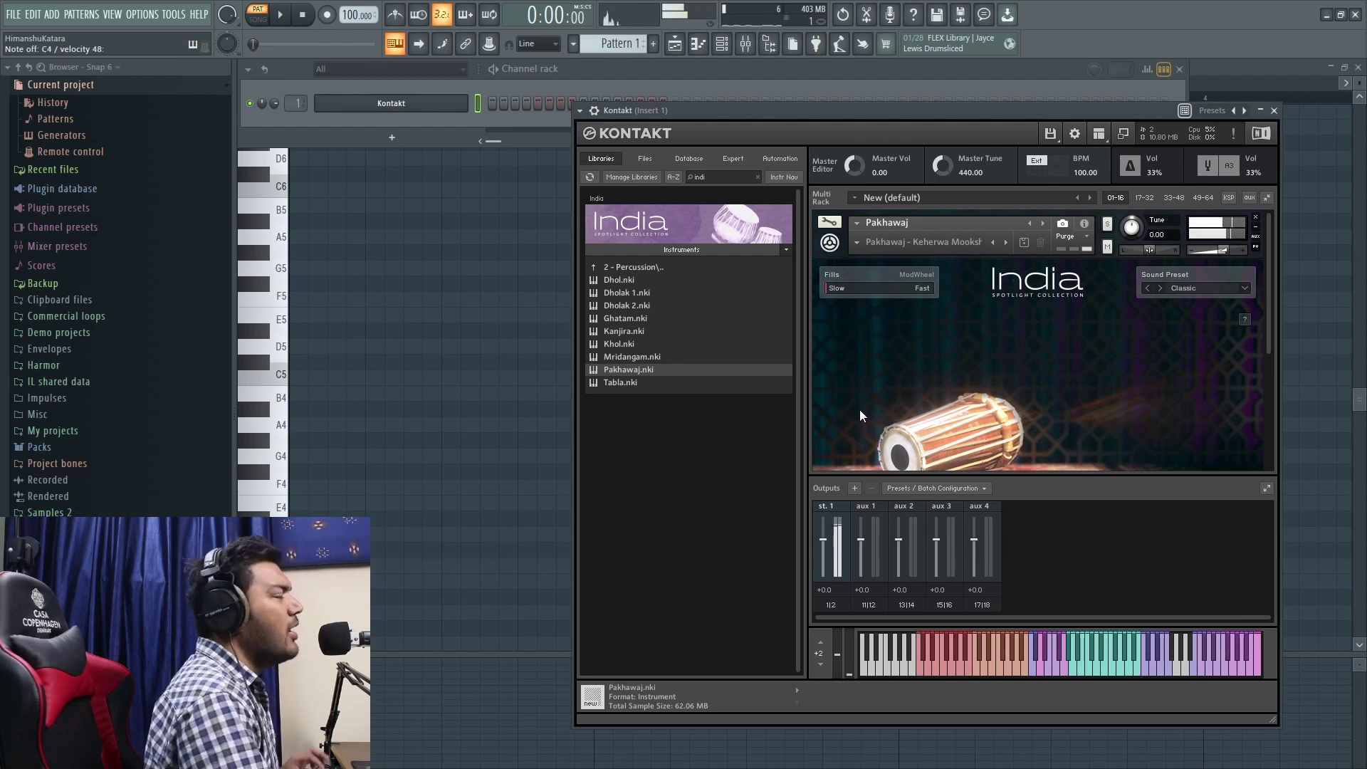
# - Replace the Pakhawaj with the Tabla and show its pattern and groove controls
pyautogui.click(1257, 218)
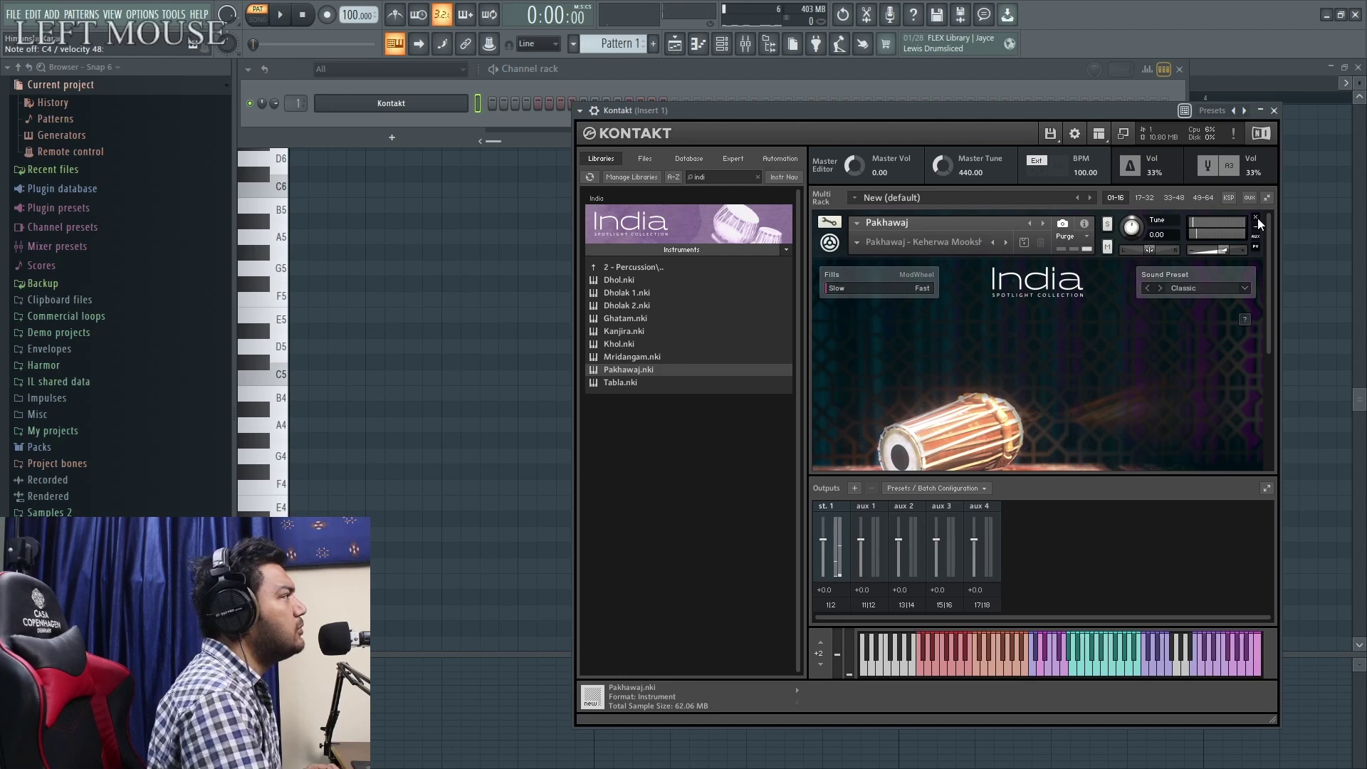
pyautogui.doubleClick(648, 383)
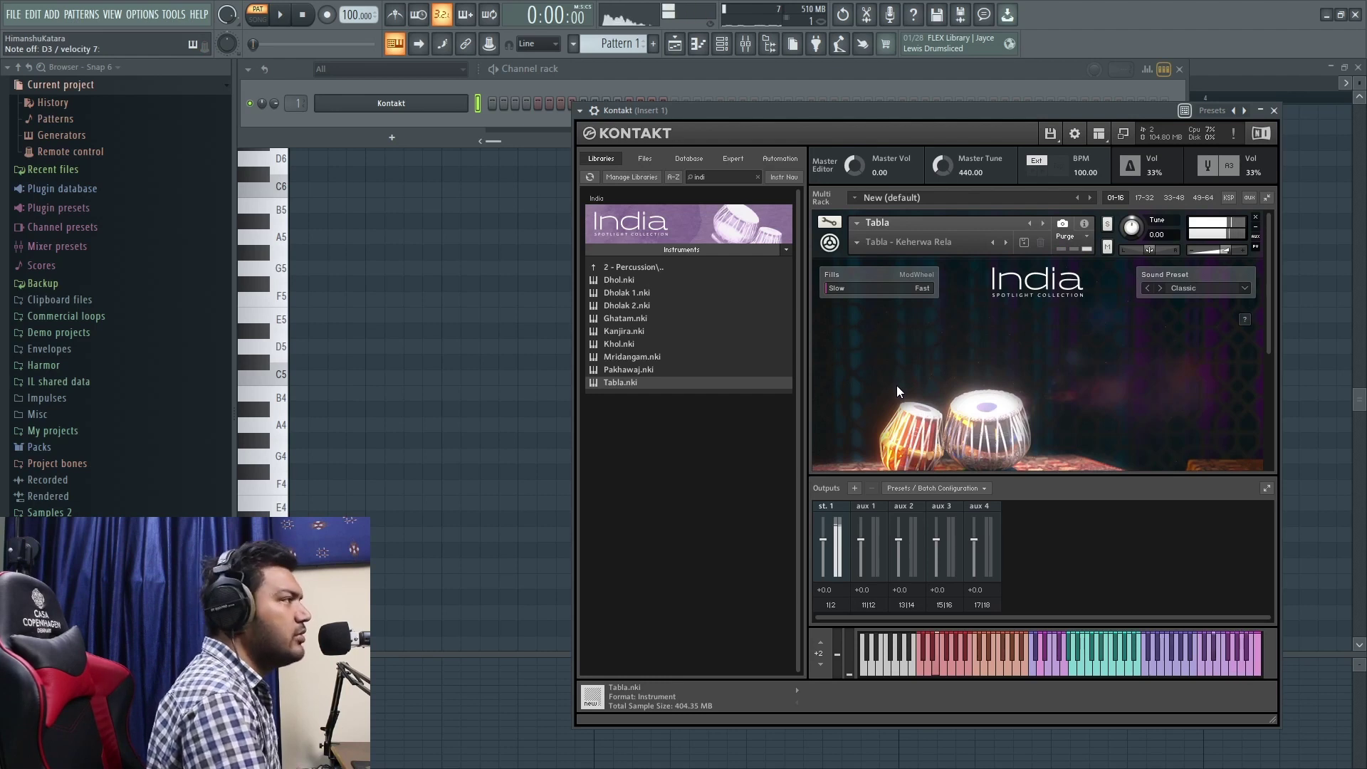
pyautogui.scroll(-2, 1086, 385)
pyautogui.scroll(-3, 1075, 413)
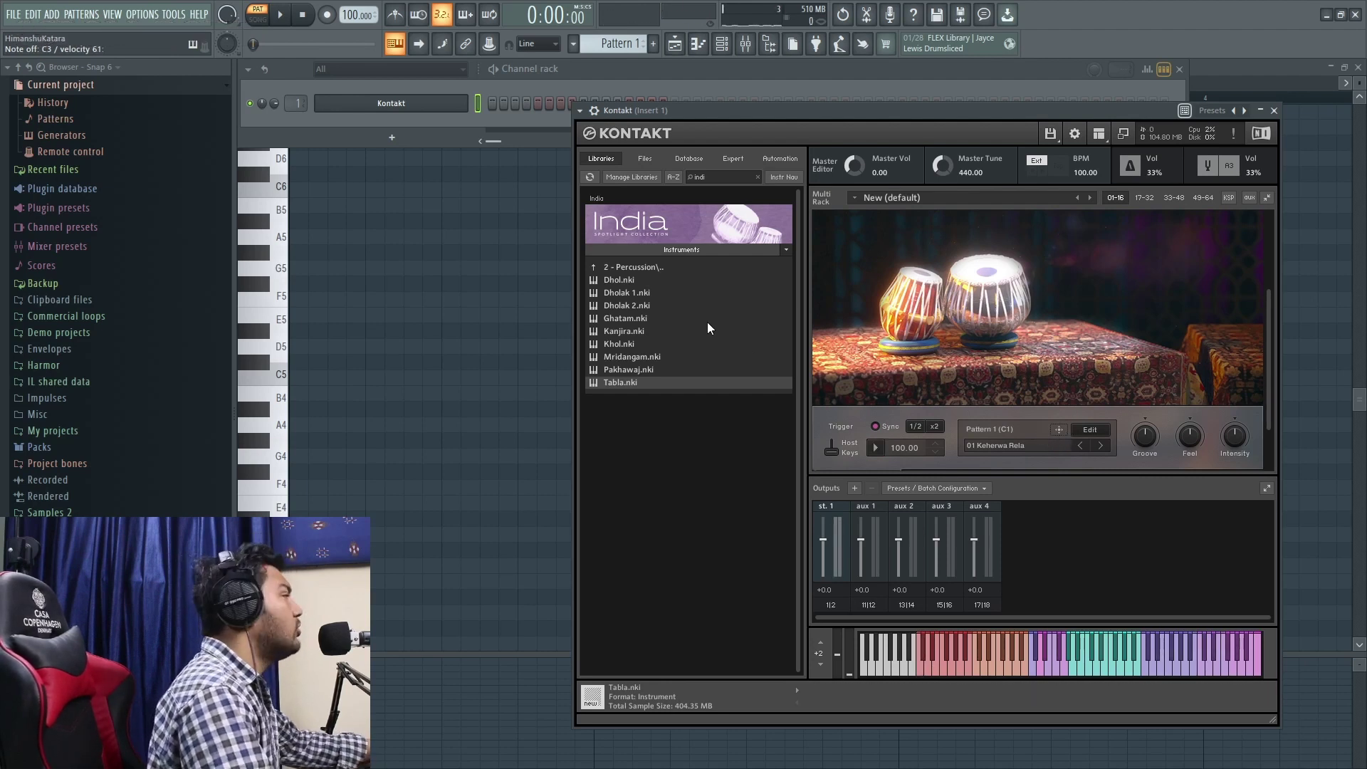
# - Go to the library's 1 - Ensemble folder, load India Ensemble and show its pattern controls
pyautogui.click(645, 270)
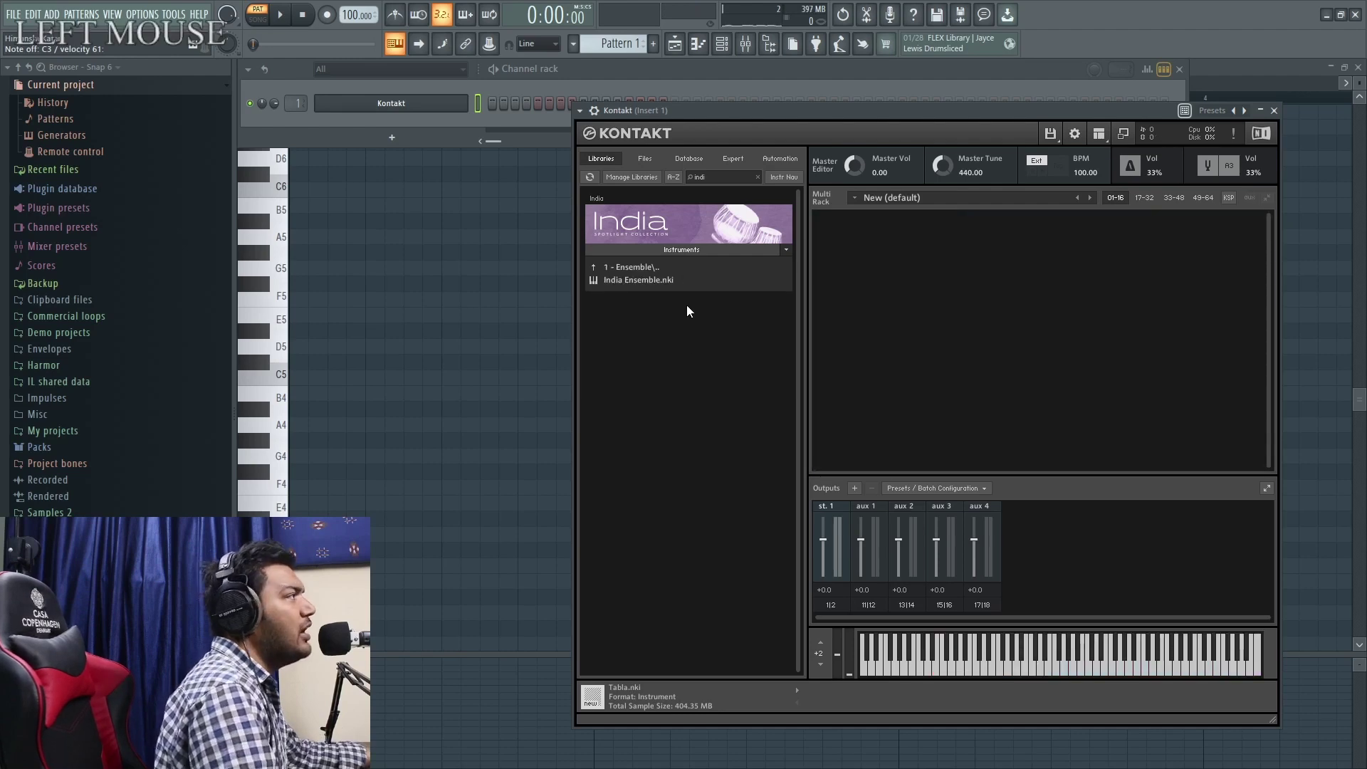
pyautogui.doubleClick(682, 284)
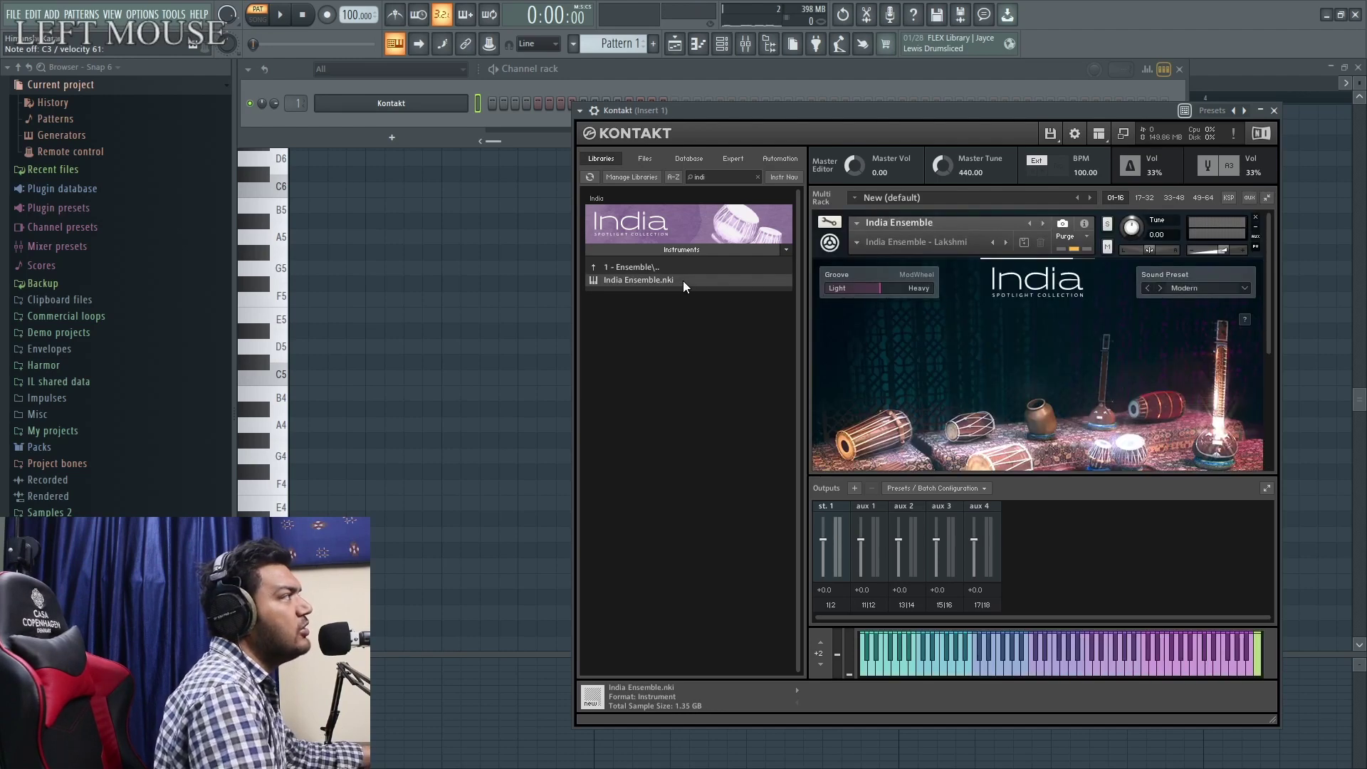
pyautogui.scroll(-1, 974, 423)
pyautogui.scroll(-3, 974, 423)
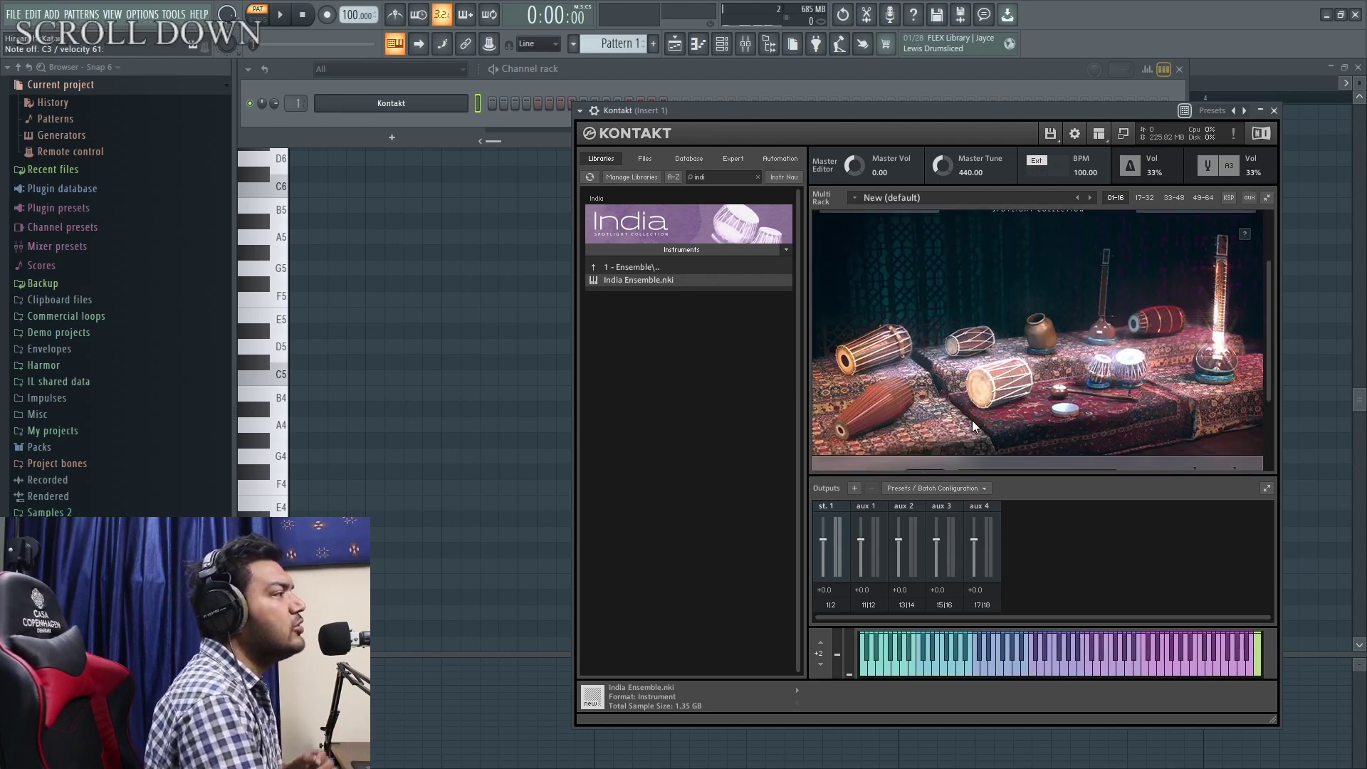
pyautogui.scroll(1, 973, 426)
pyautogui.scroll(-1, 968, 428)
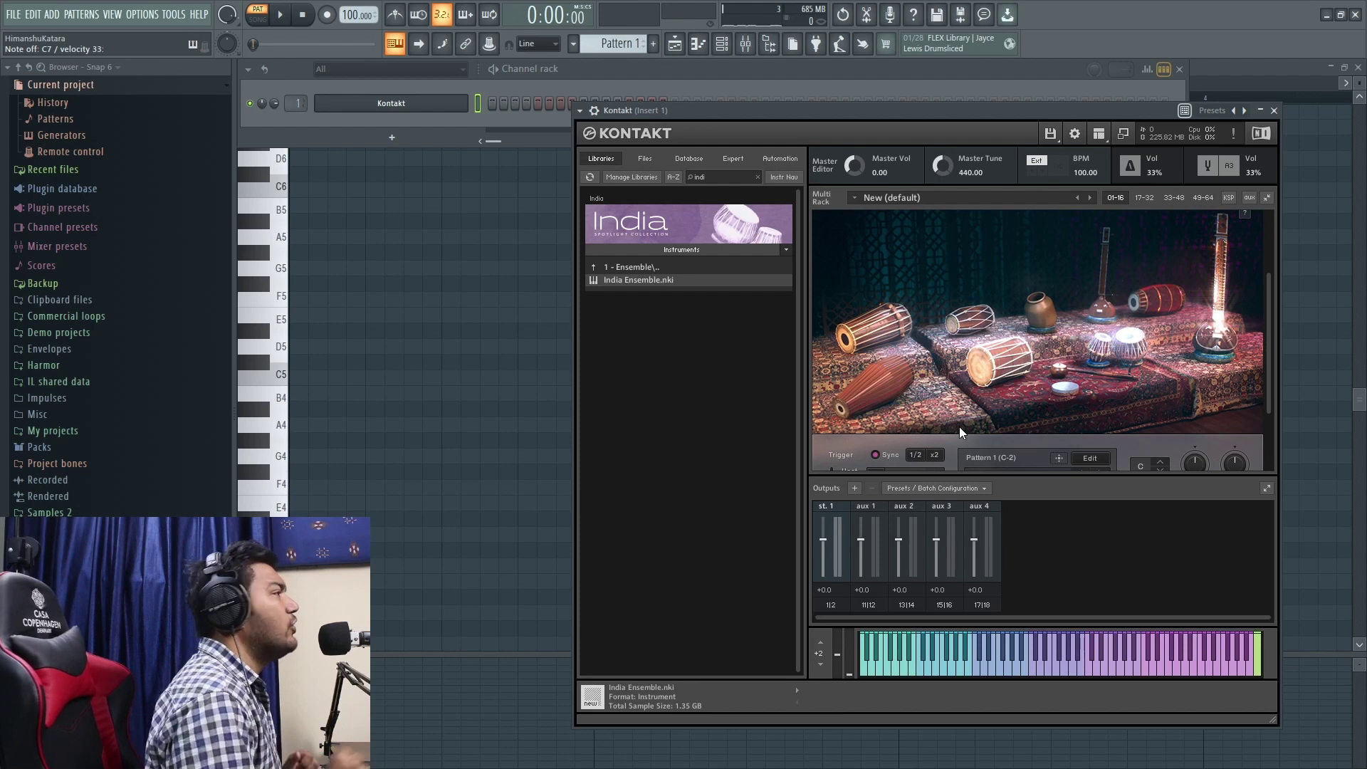
pyautogui.scroll(-3, 959, 425)
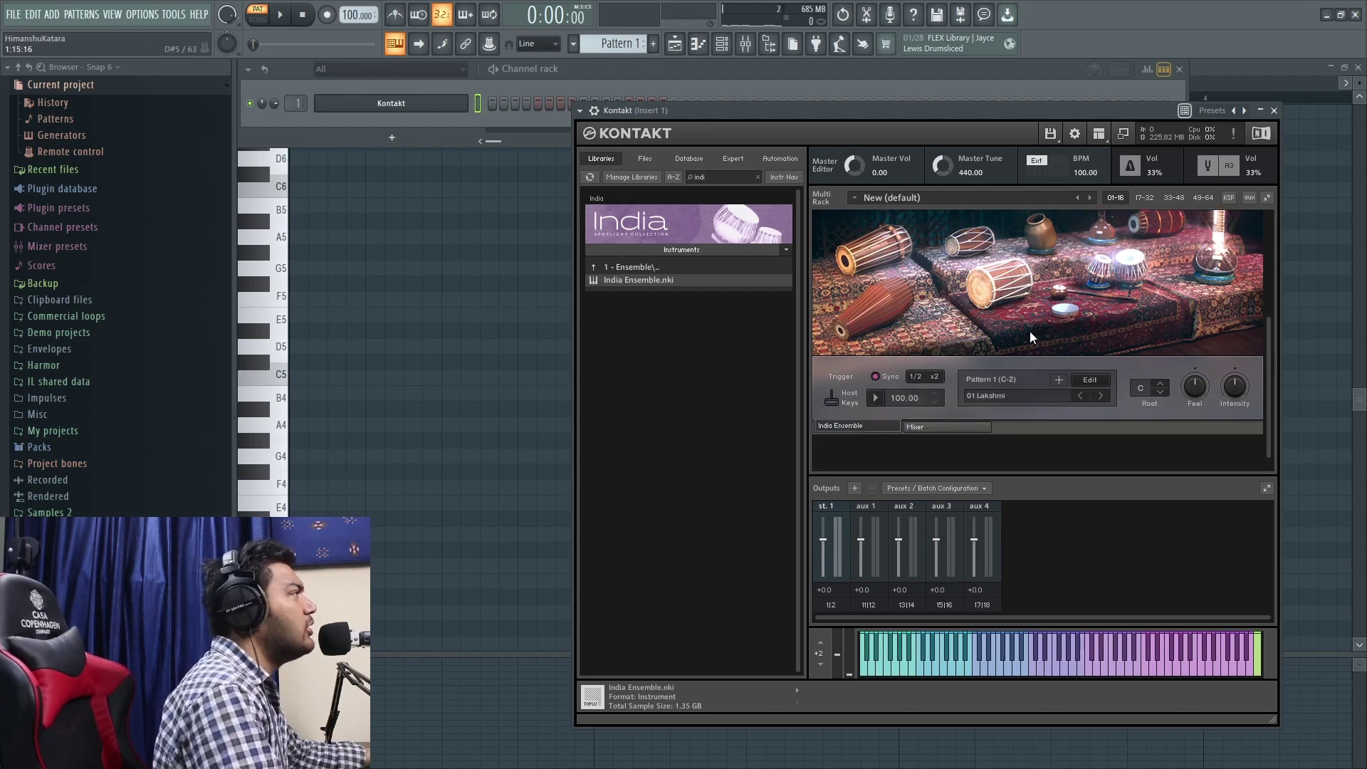